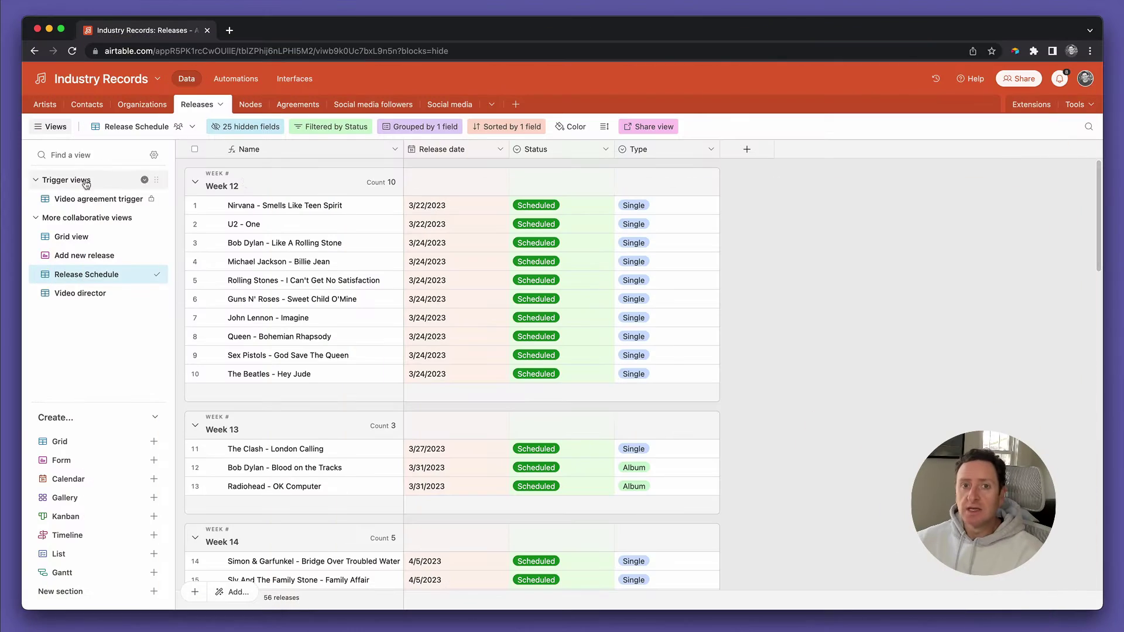
Unhide the Week # field in the Release Schedule view and select the Week 12 release dates.
click(72, 236)
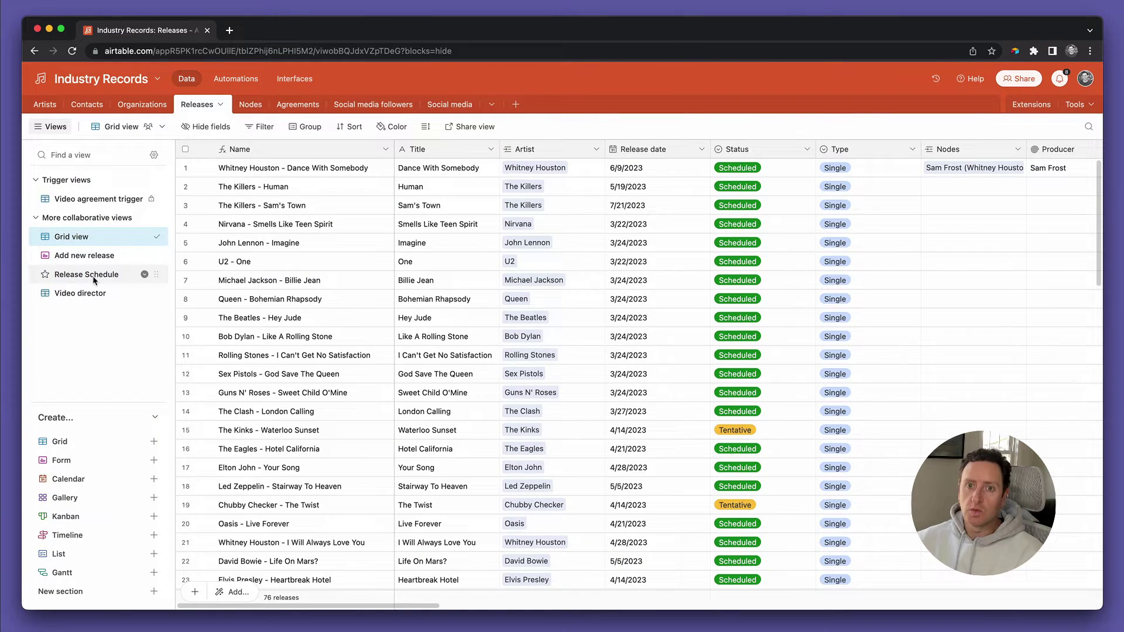
click(94, 275)
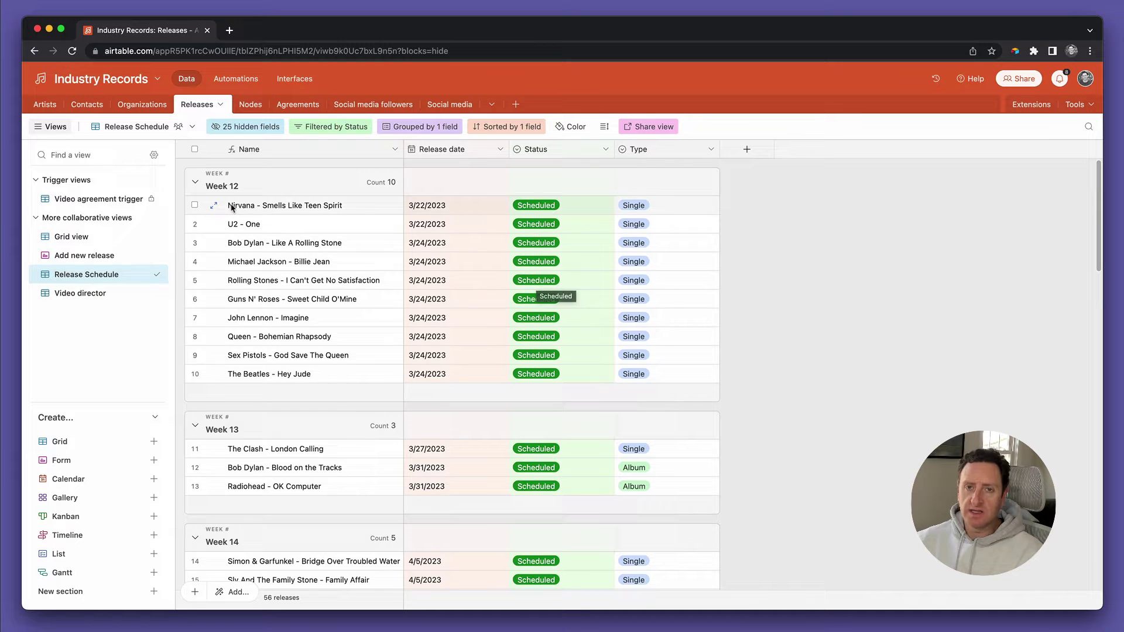
click(227, 130)
text(wee)
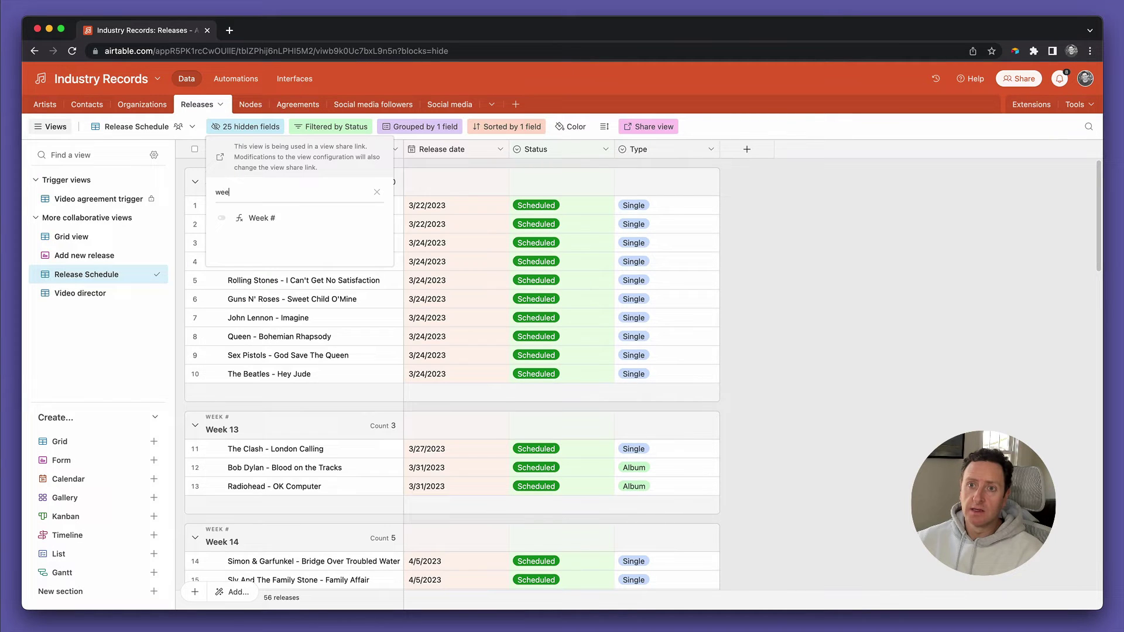
click(259, 219)
click(831, 290)
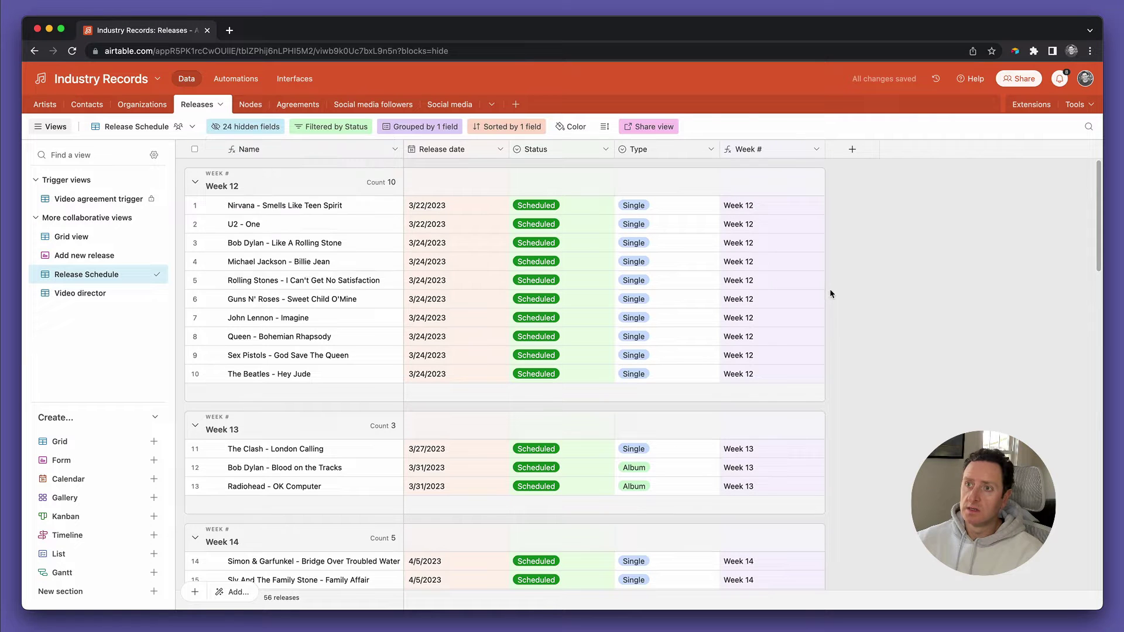
click(787, 264)
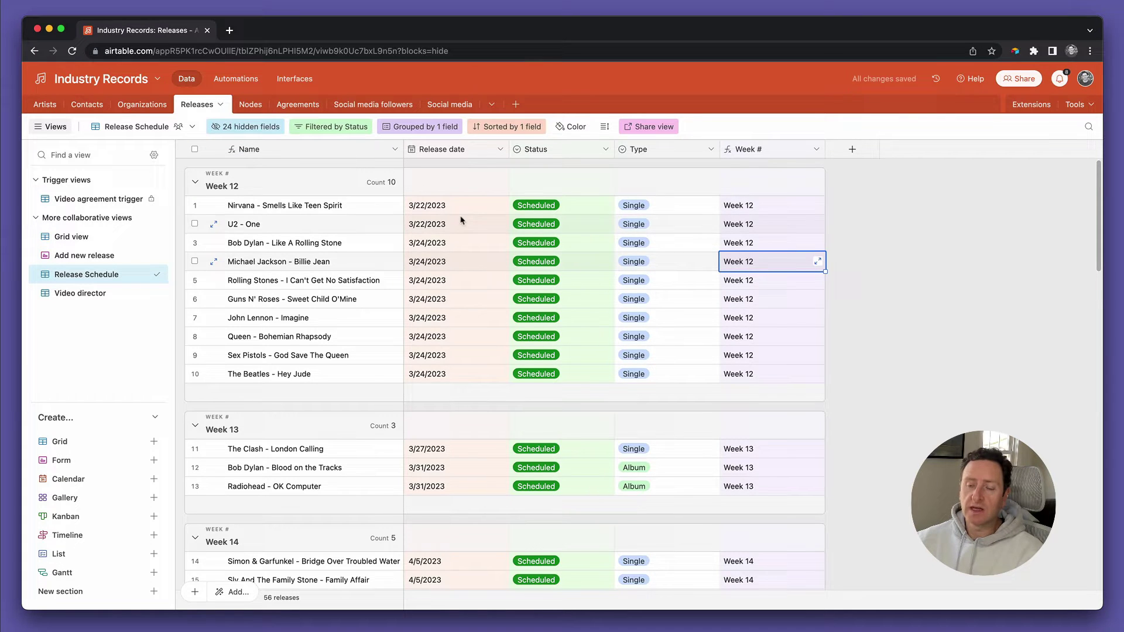
drag(452, 207, 452, 377)
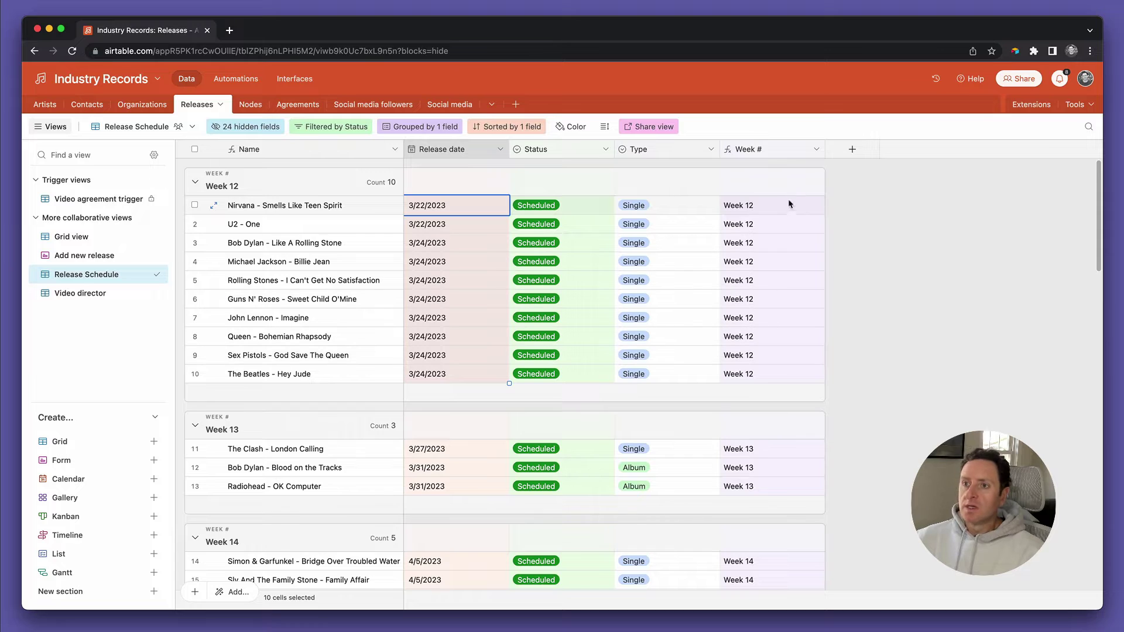
click(427, 131)
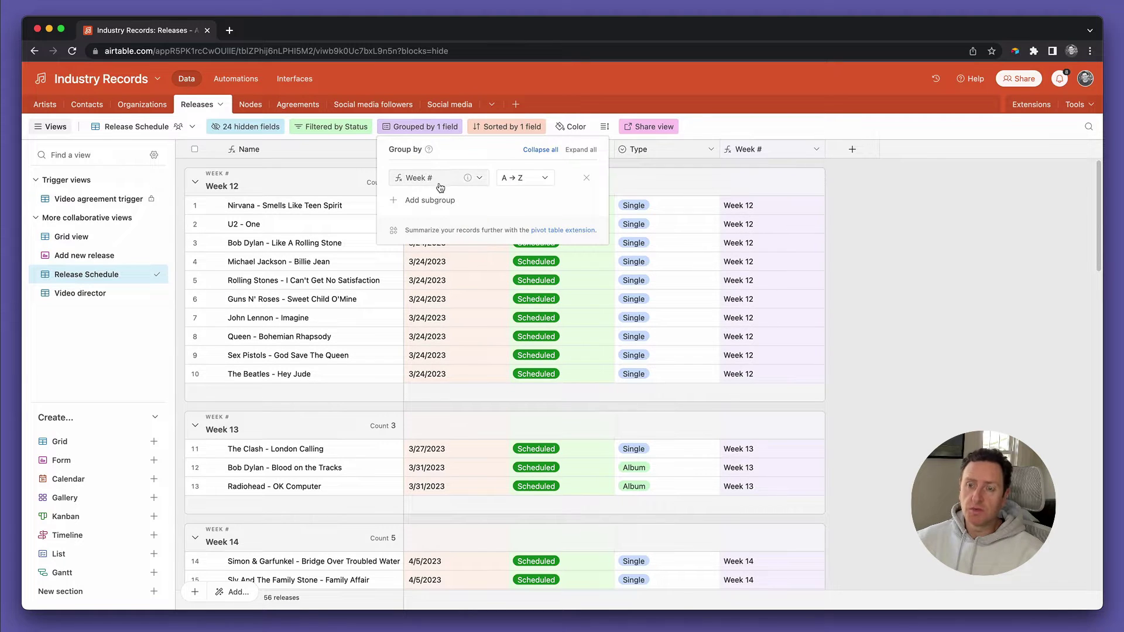
click(586, 178)
click(831, 318)
scroll(811, 334, down, 10)
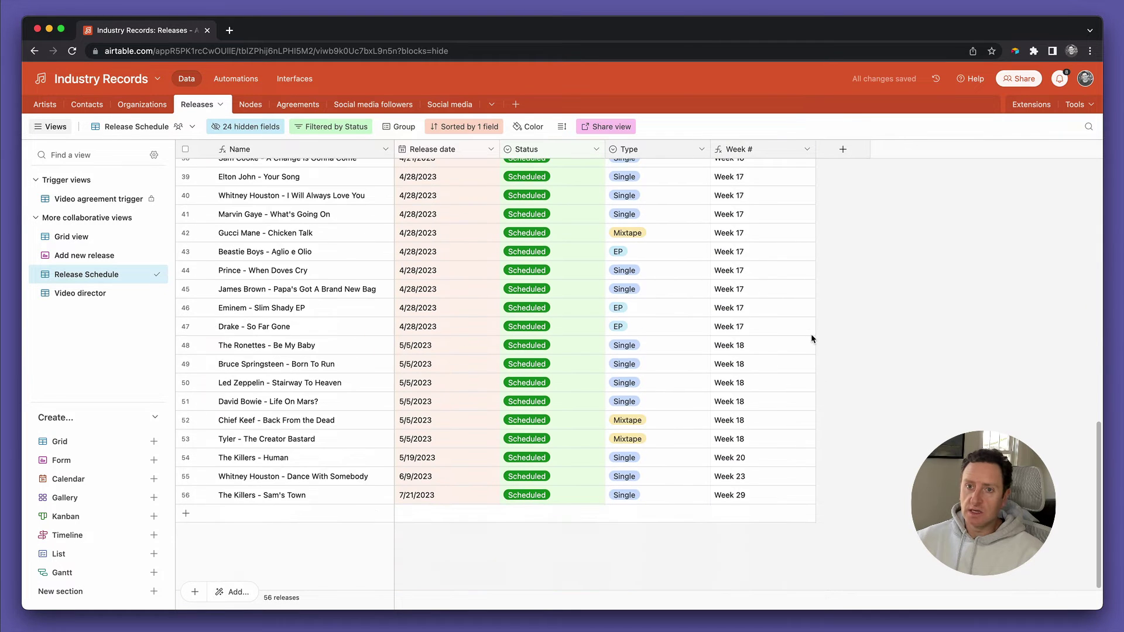
scroll(810, 333, up, 10)
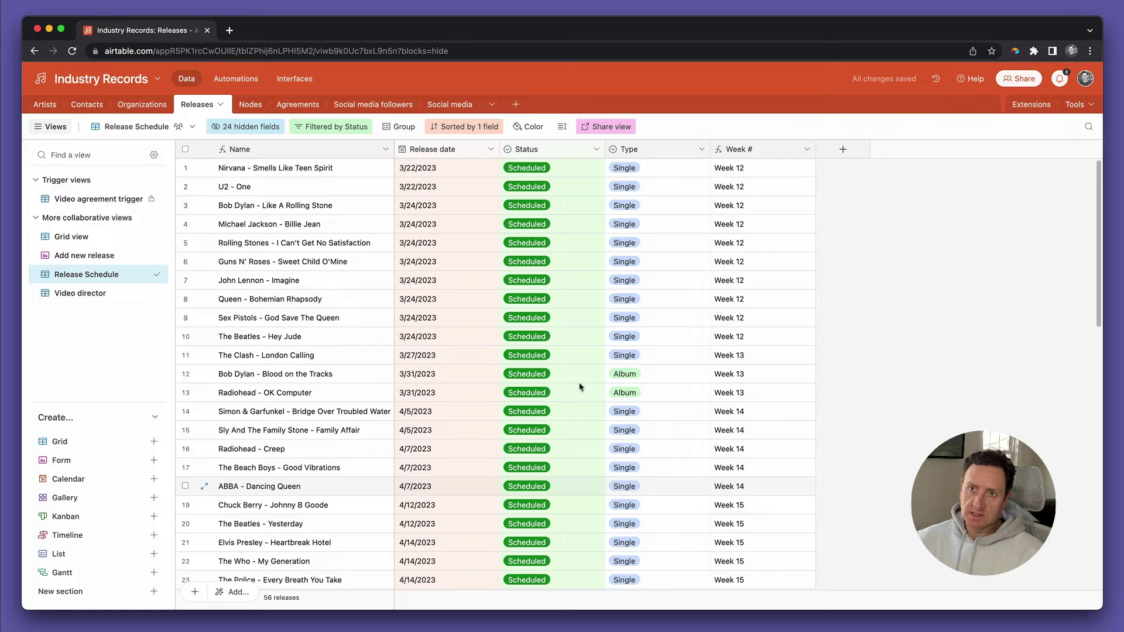
click(406, 129)
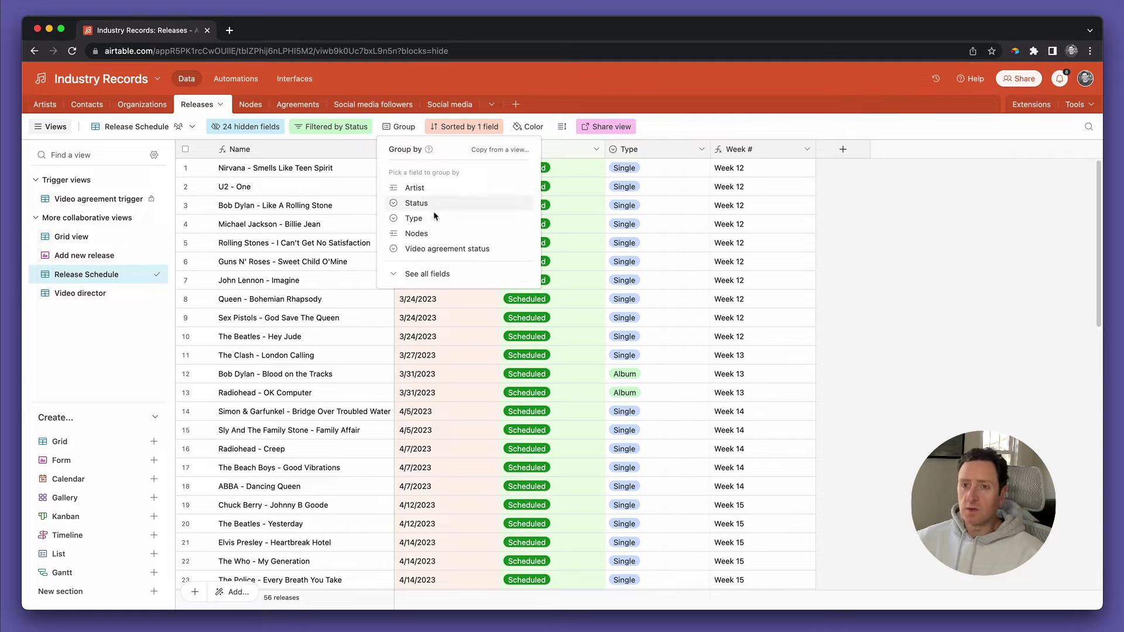
click(429, 274)
click(426, 171)
text(re)
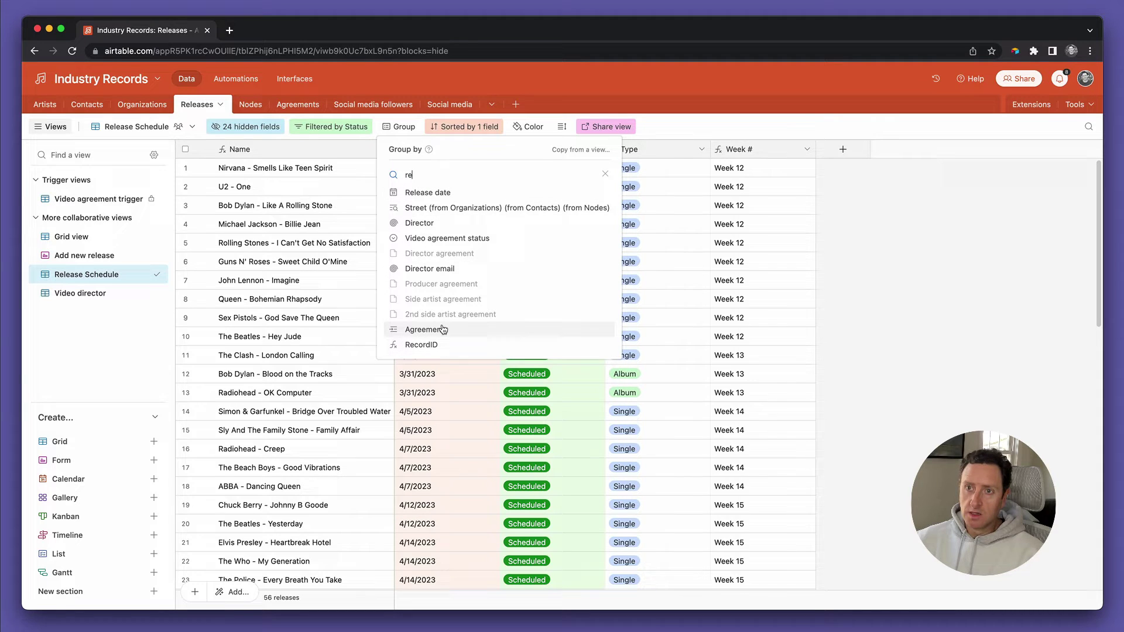
key(BackSpace)
key(BackSpace)
text(week)
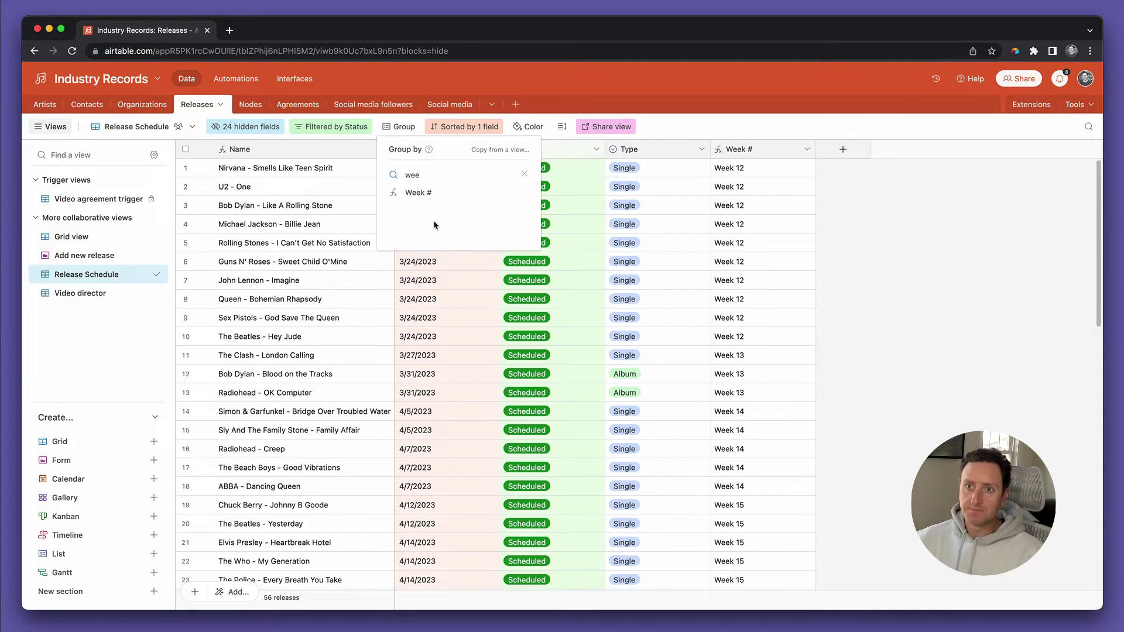
click(414, 194)
key(Escape)
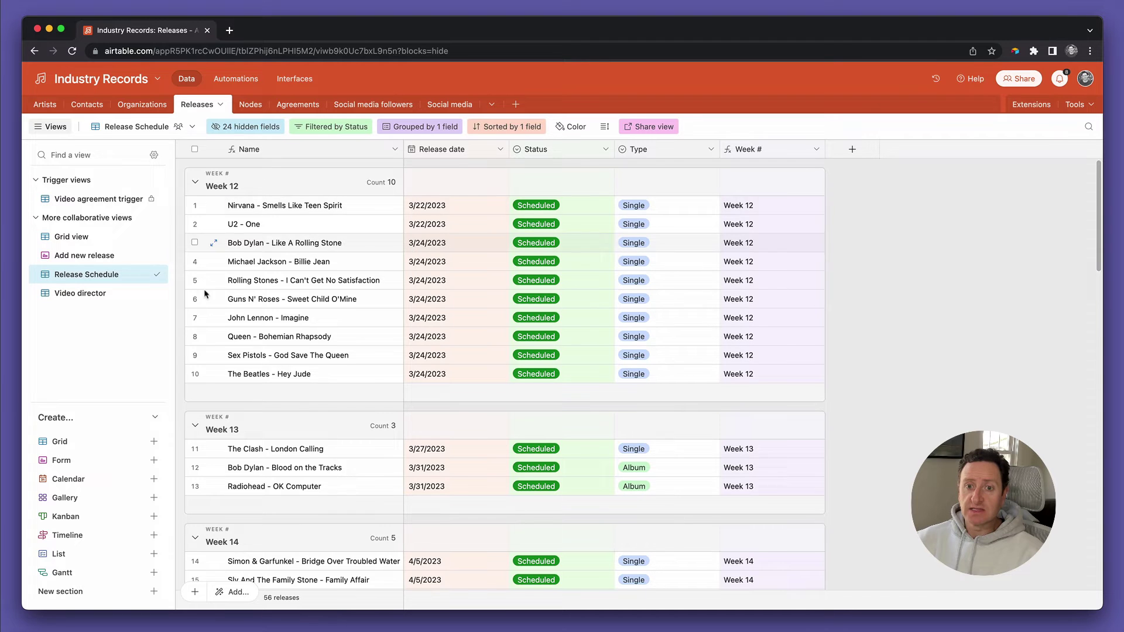
Create a collaborative List view named 'Release Schedule (List view)', correcting the name typo.
click(107, 552)
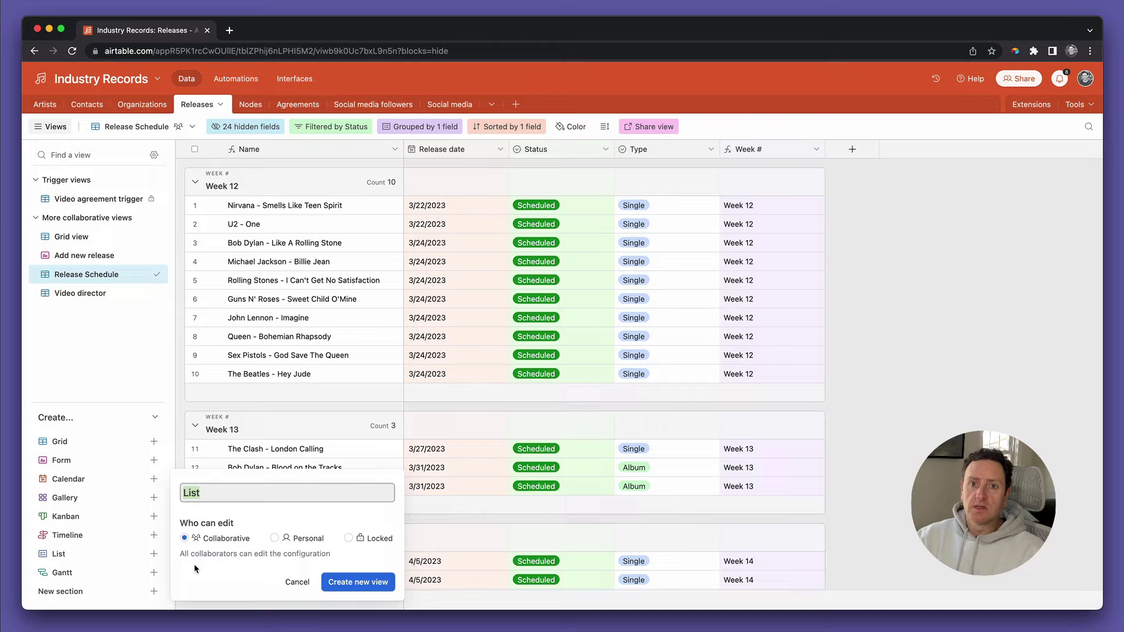
text(Release)
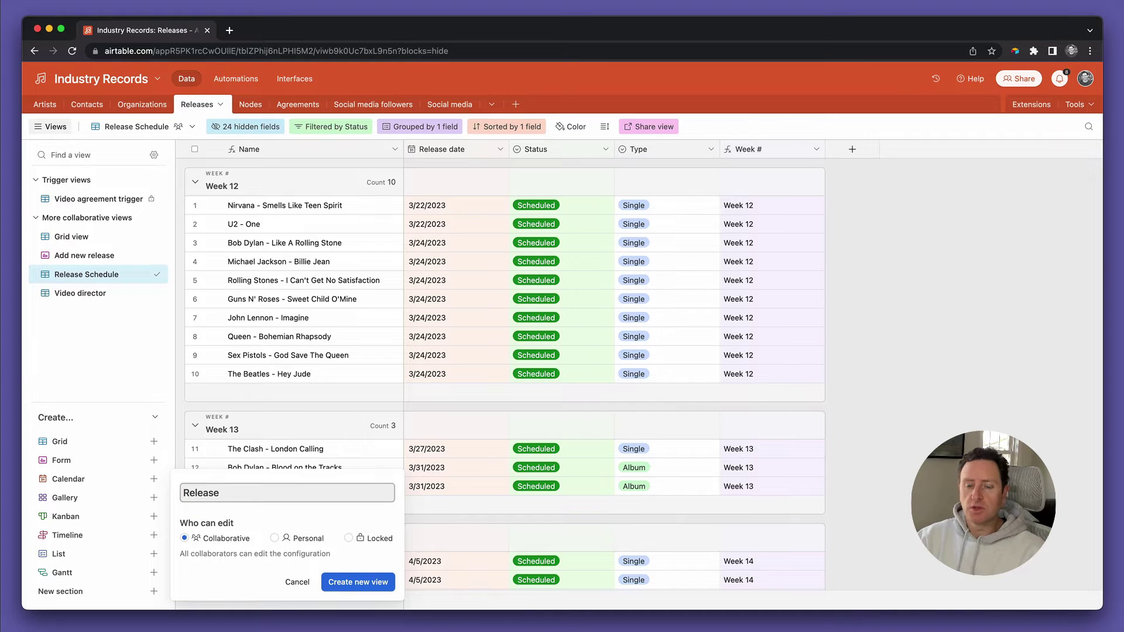
text( Schedule (Li)
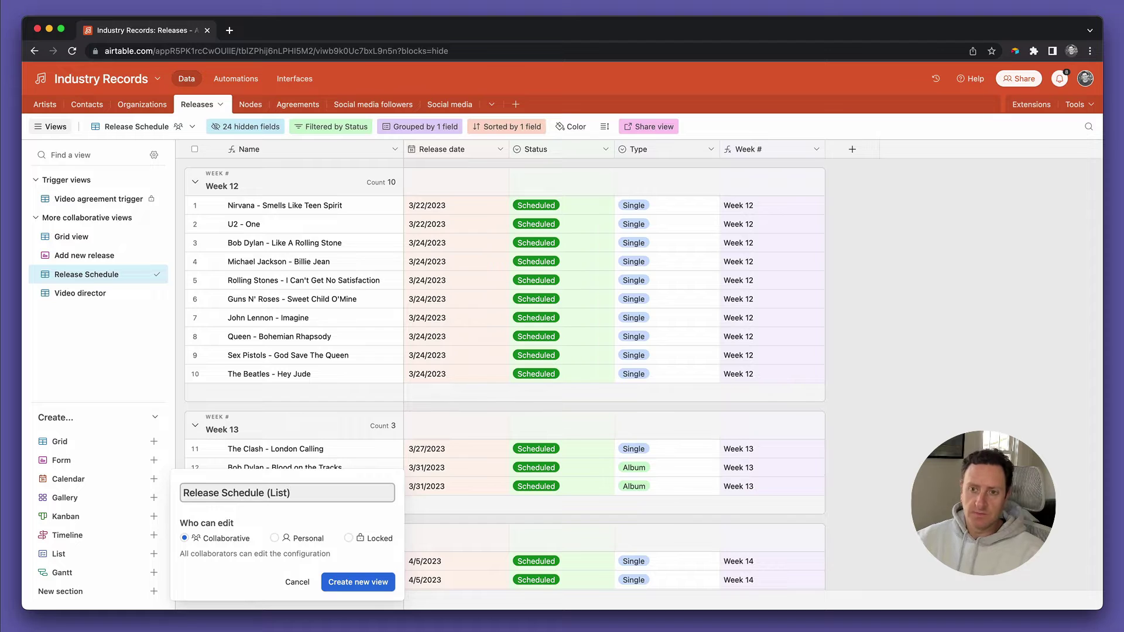
text(st vuew)
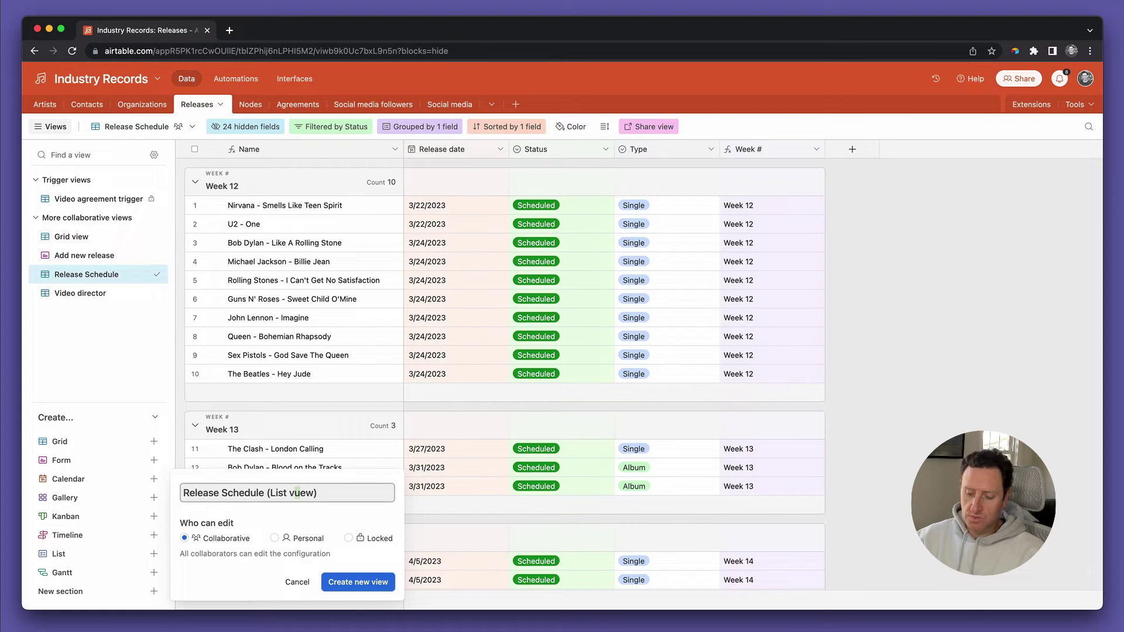
key(BackSpace)
text(i)
click(351, 581)
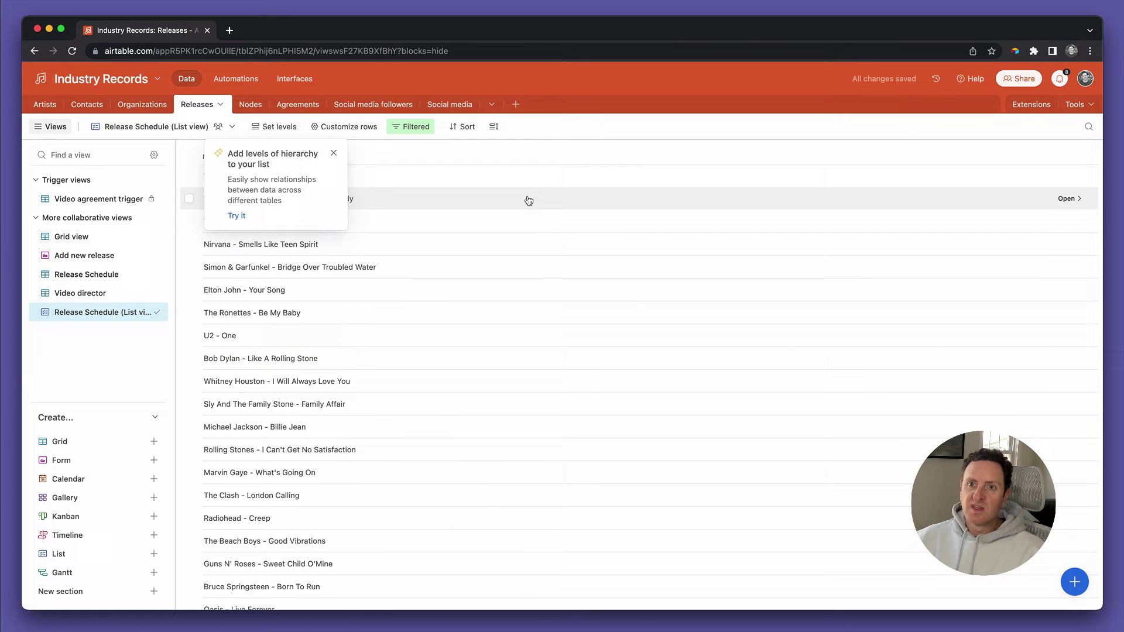
Dismiss the hierarchy tip and show Release date and Title on each list row.
click(333, 154)
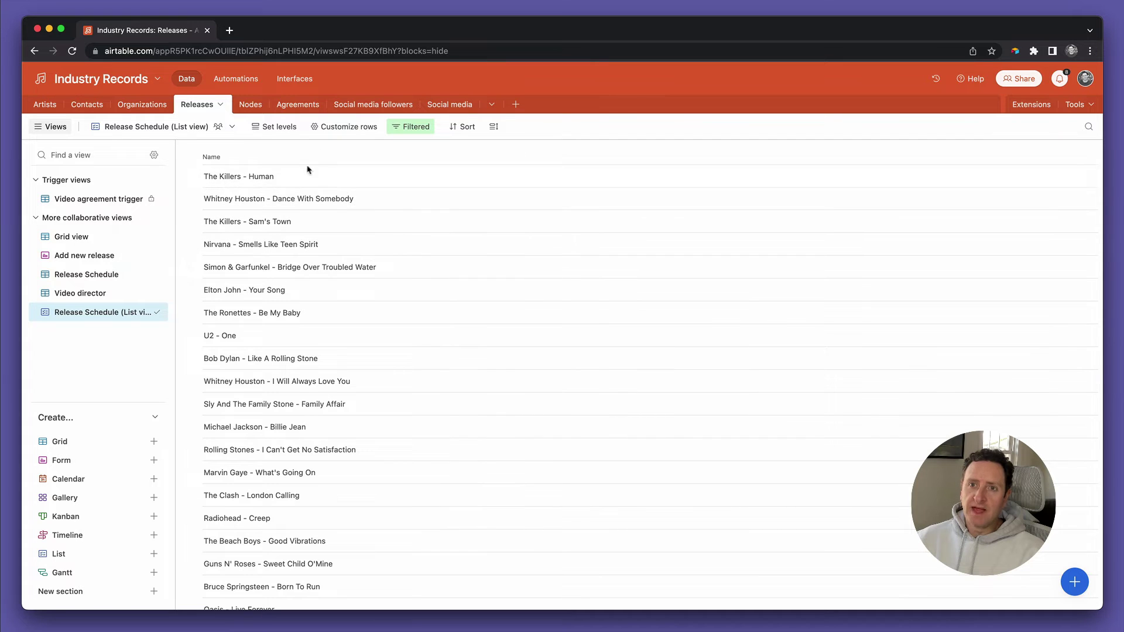
click(372, 127)
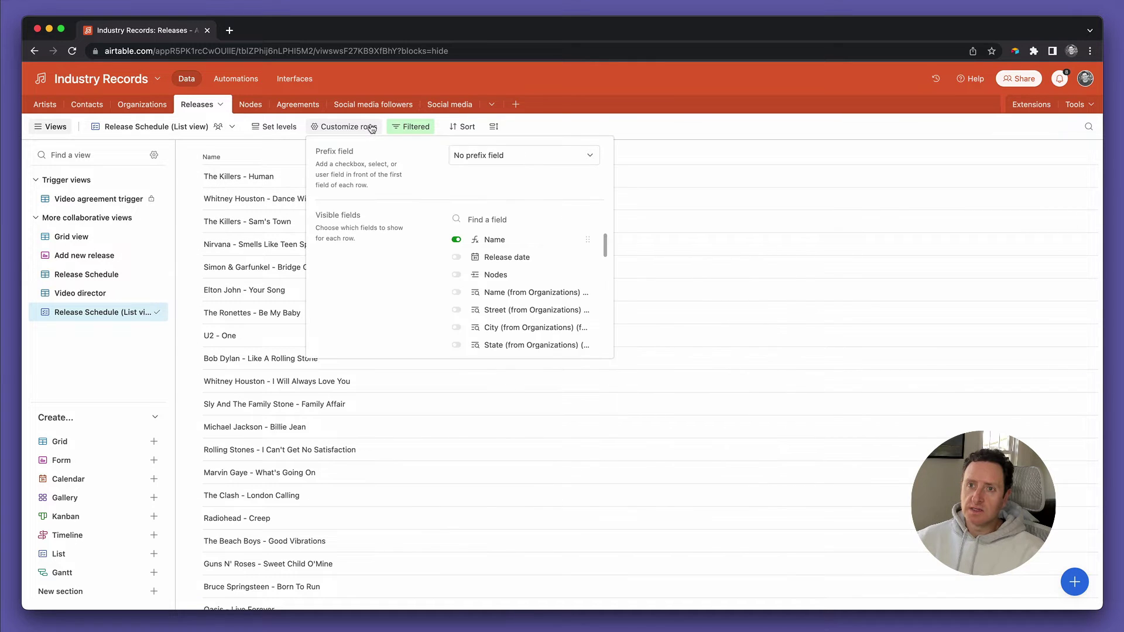
click(508, 263)
scroll(519, 296, down, 5)
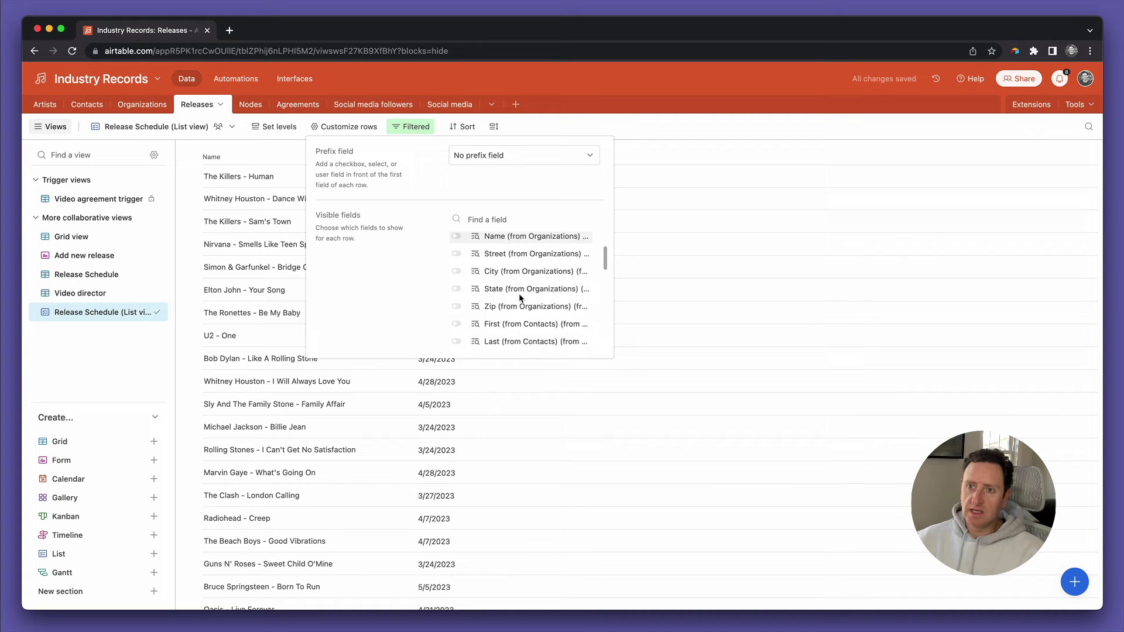
scroll(519, 293, down, 3)
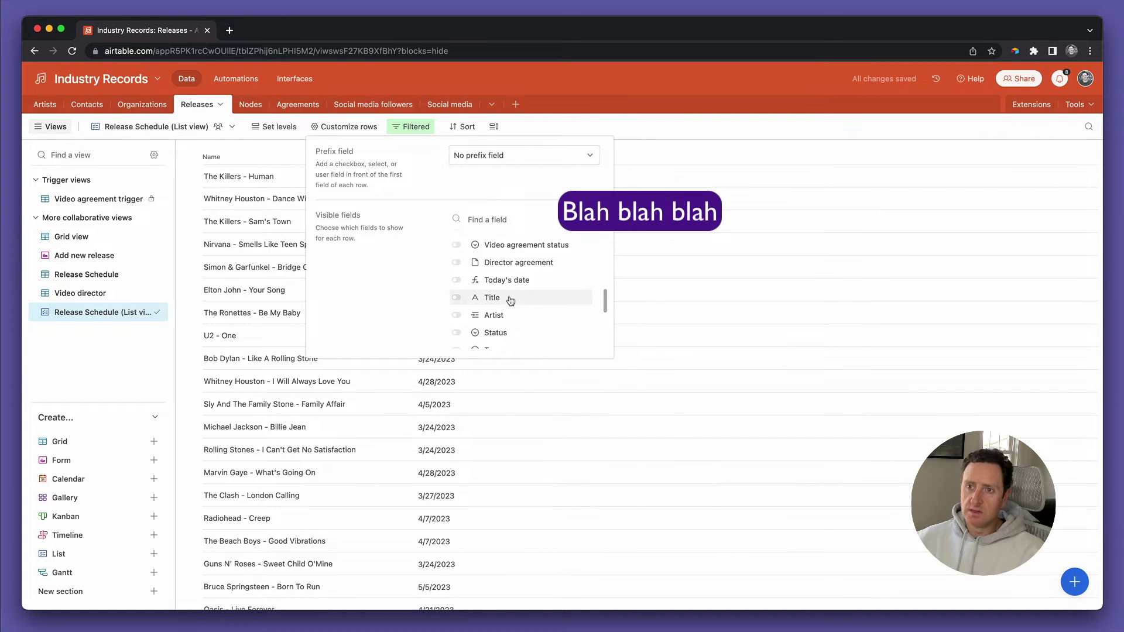
click(519, 299)
scroll(519, 316, down, 5)
Back in the List view, show Status and Type on rows and hide Title.
click(93, 258)
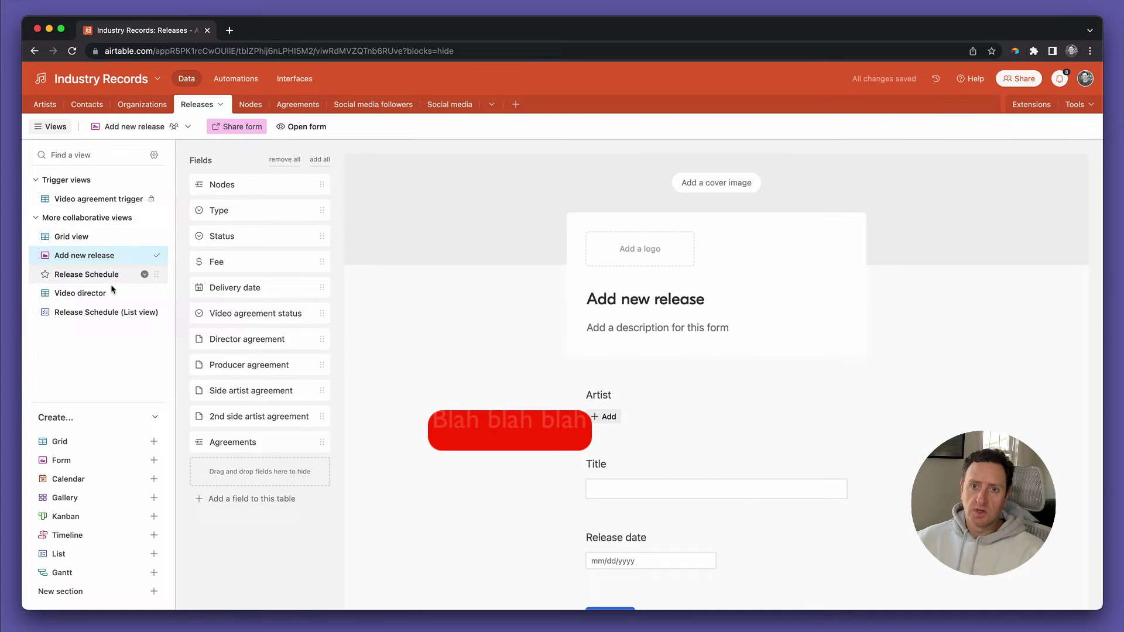
click(108, 275)
click(106, 313)
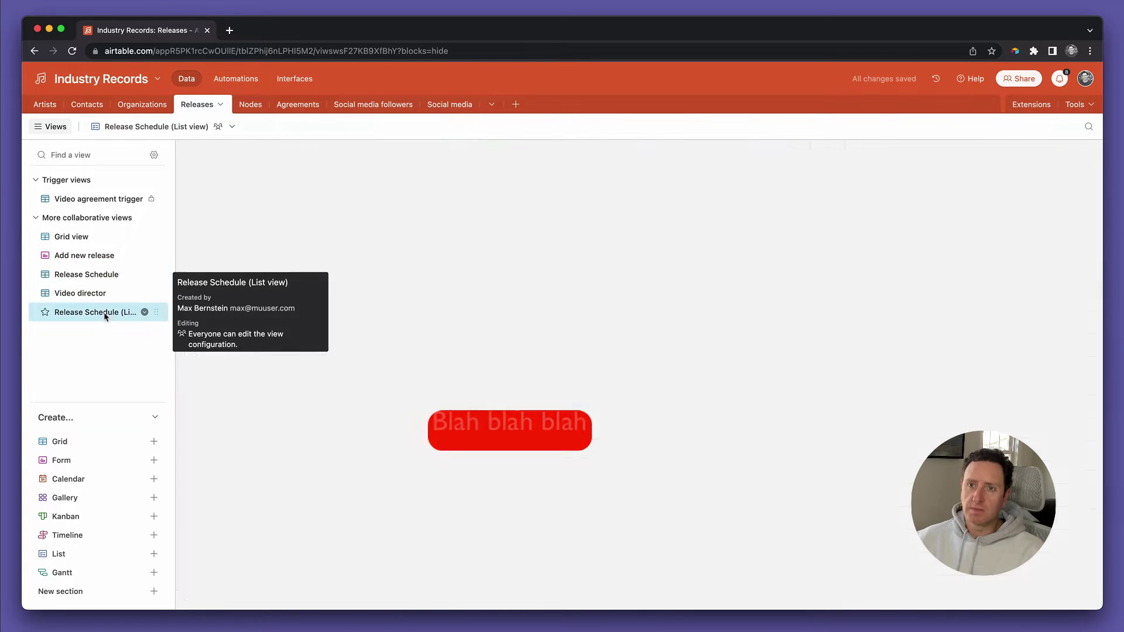
click(371, 129)
click(488, 220)
text(stat)
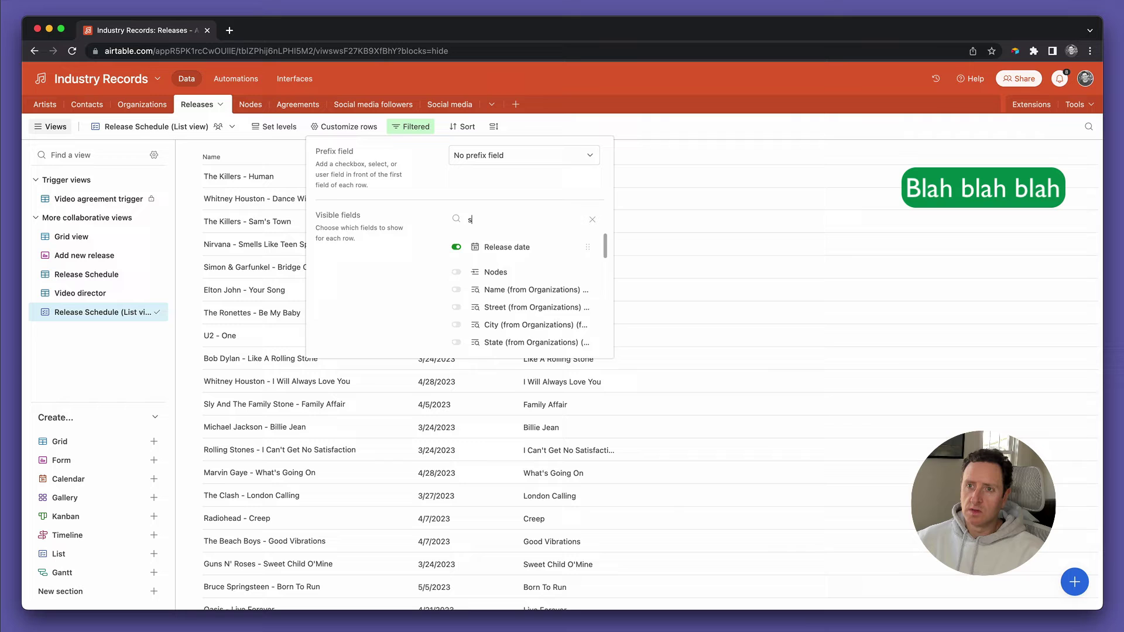
click(456, 274)
key(BackSpace)
key(BackSpace)
key(BackSpace)
key(BackSpace)
text(type)
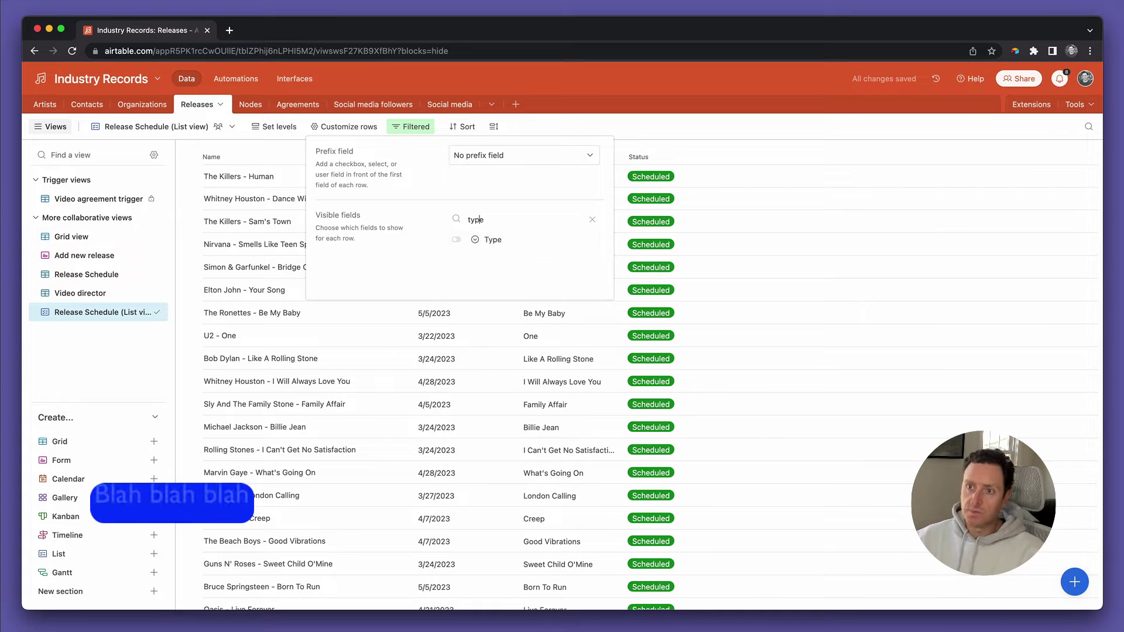
click(457, 239)
click(592, 219)
Open the Bob Dylan release's full record, then close it.
click(457, 276)
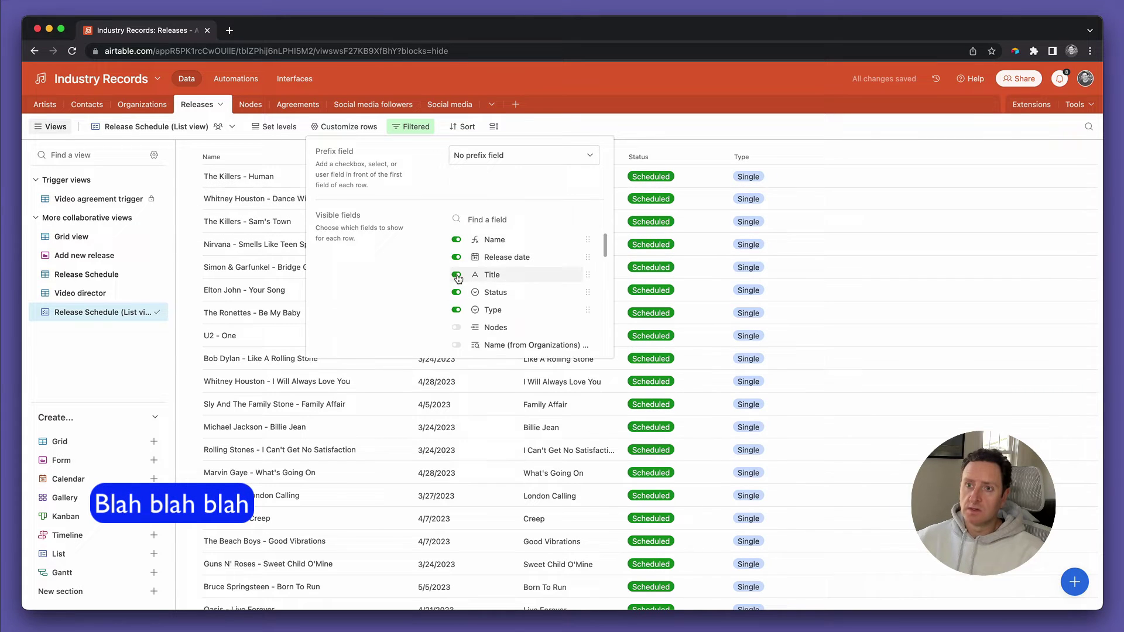
click(384, 358)
click(872, 128)
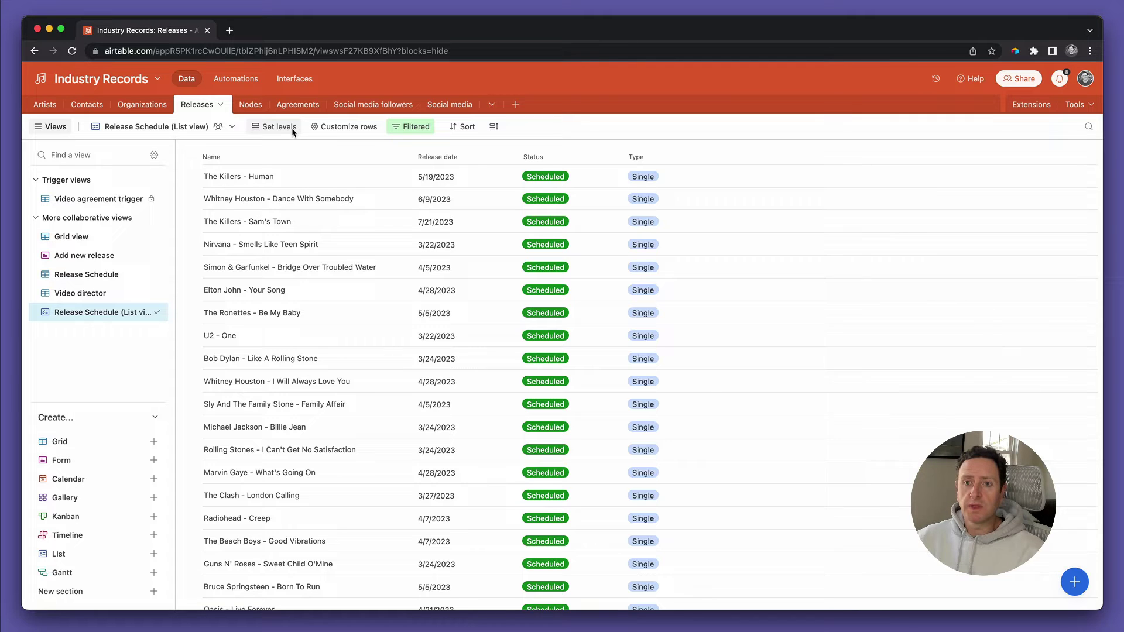
Switch to the grouped Release Schedule view and back to the Release Schedule list view.
click(98, 274)
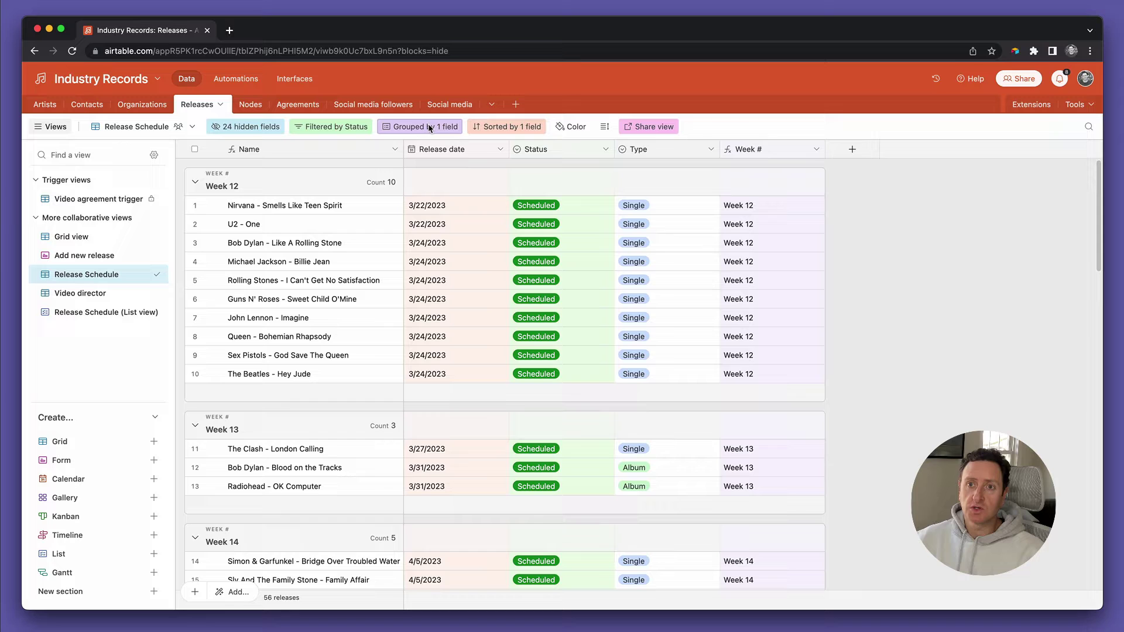
click(96, 312)
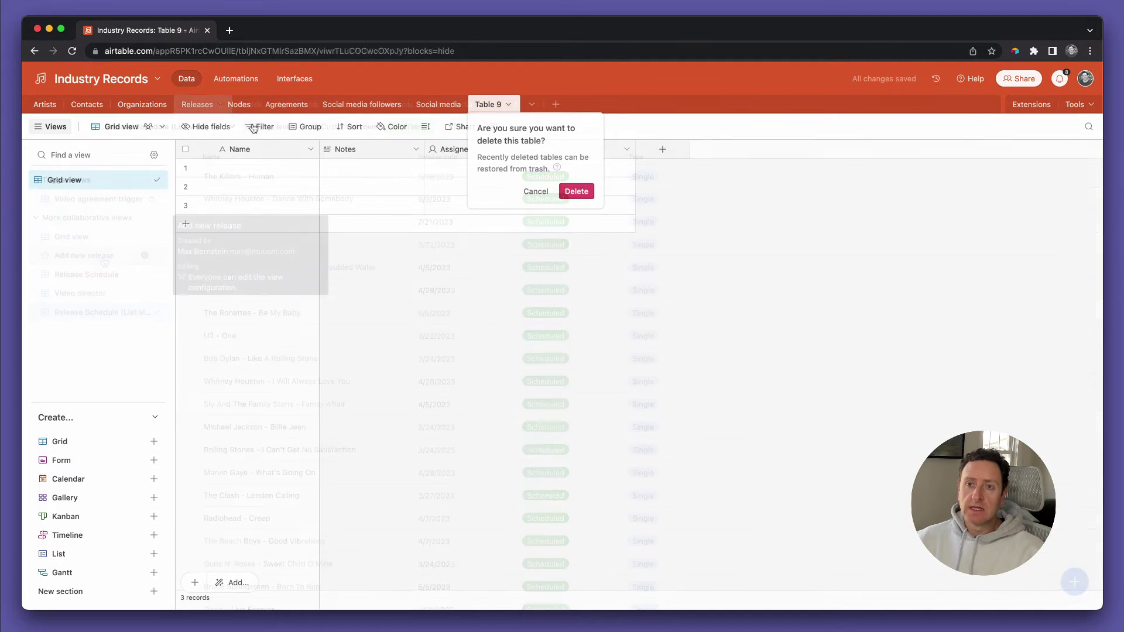
Confirm deleting Table 9 and open the Releases grid view.
click(581, 192)
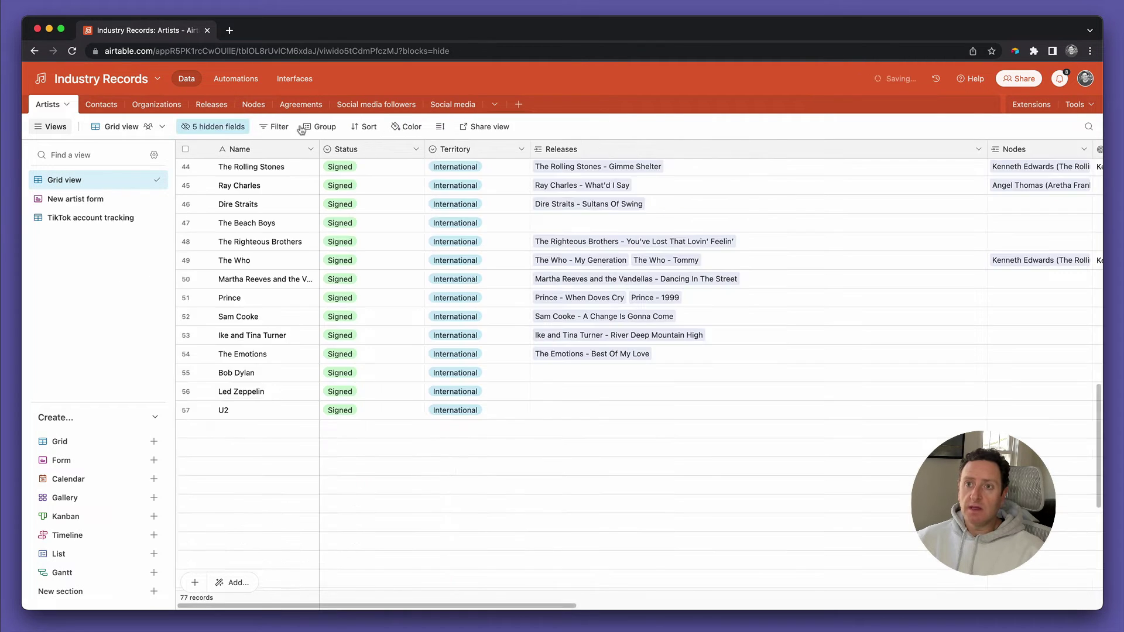
click(211, 104)
click(114, 239)
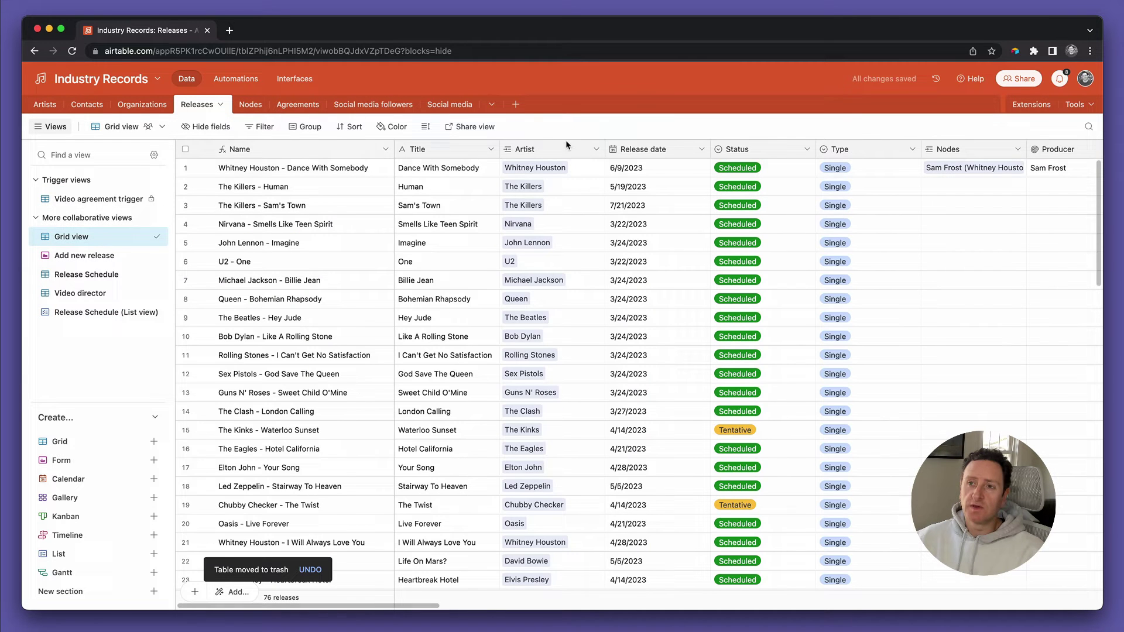
Duplicate Week # as 'Reporting week', a link field to a new table named Reporting.
scroll(723, 156, right, 15)
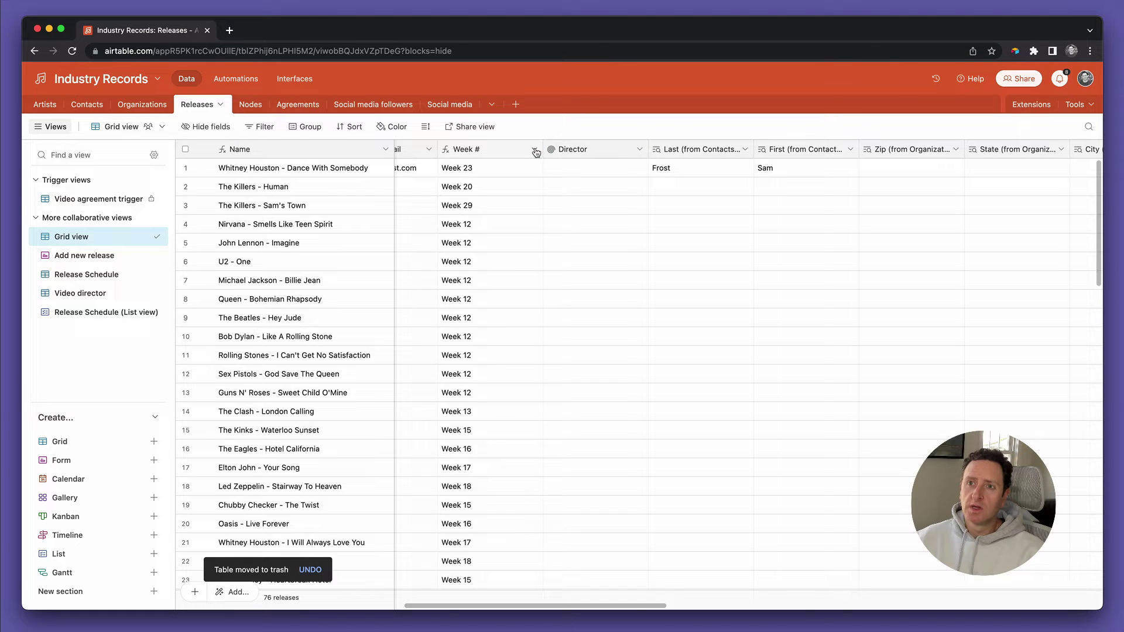
click(535, 151)
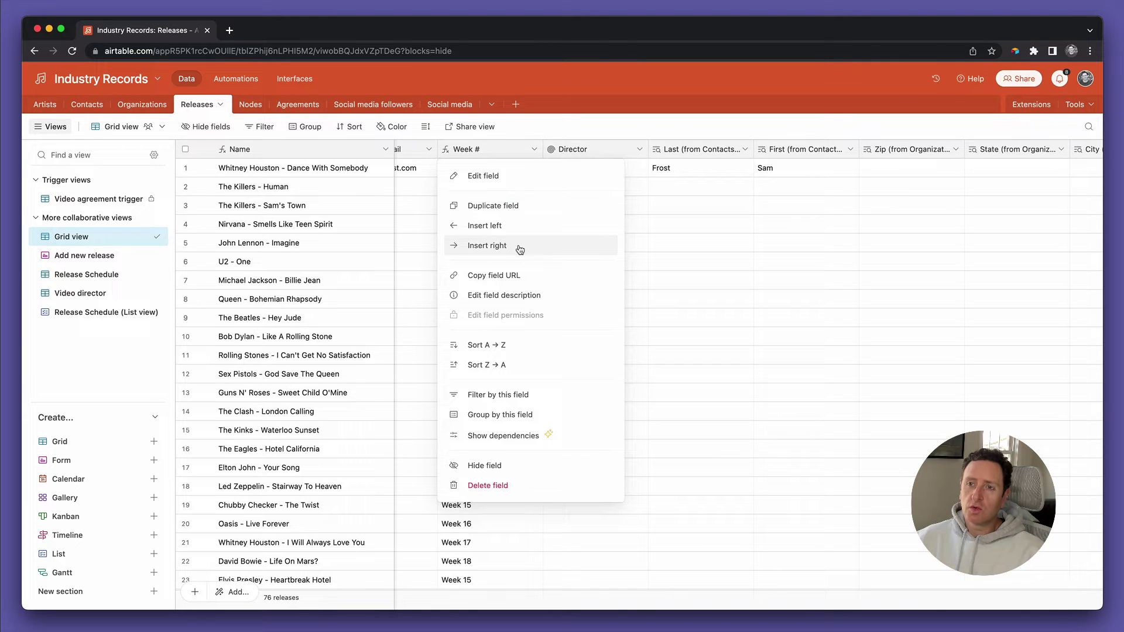
click(517, 205)
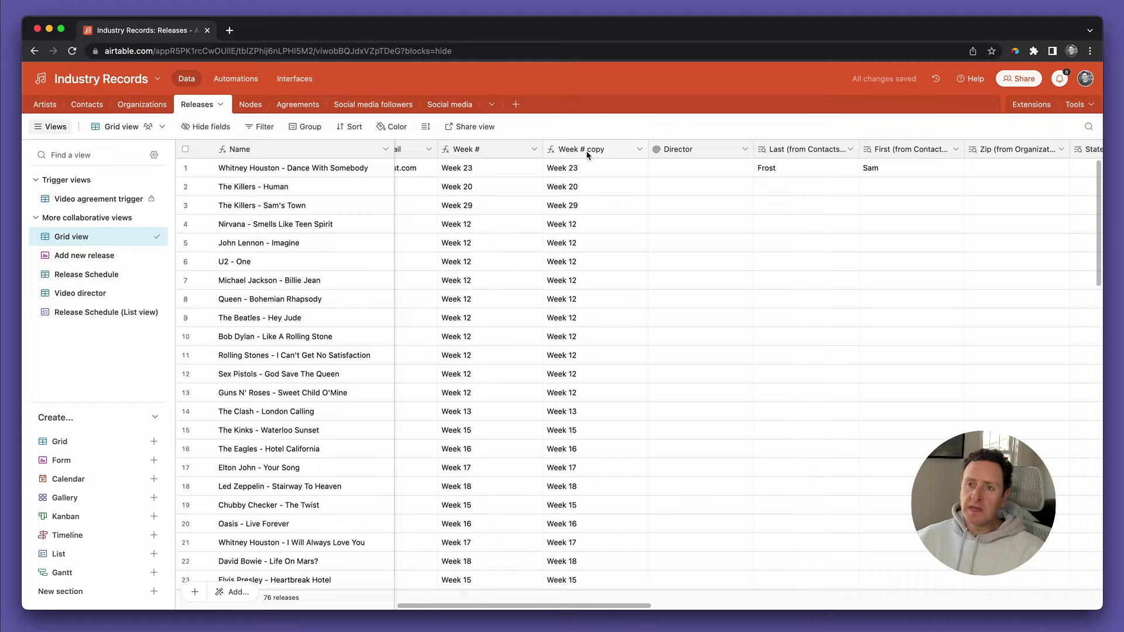
double_click(587, 152)
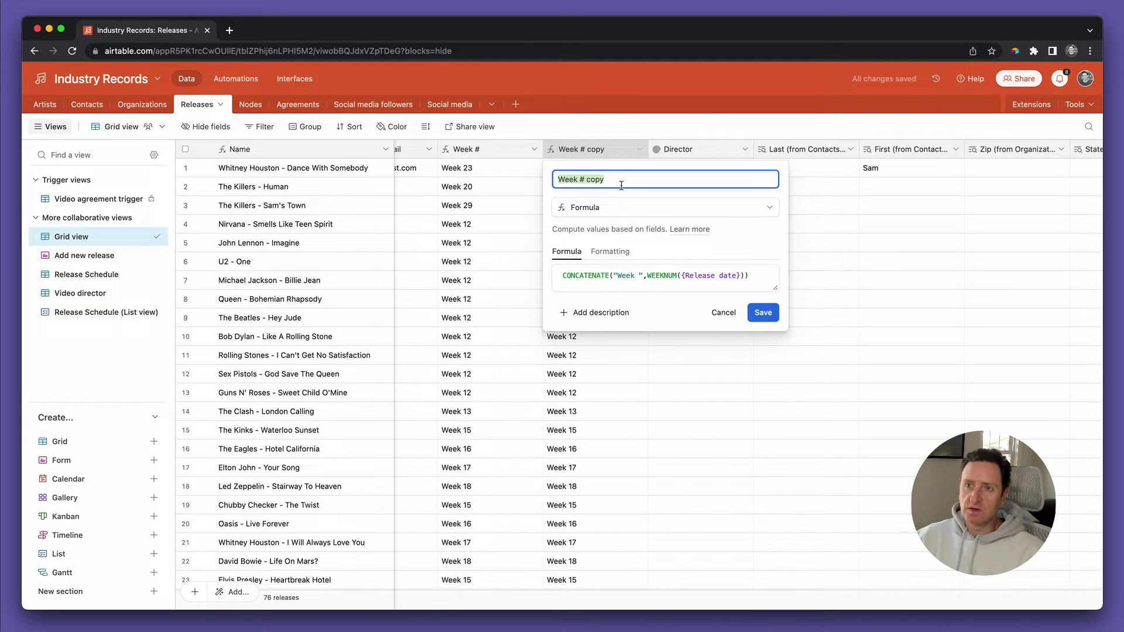
text(Repor)
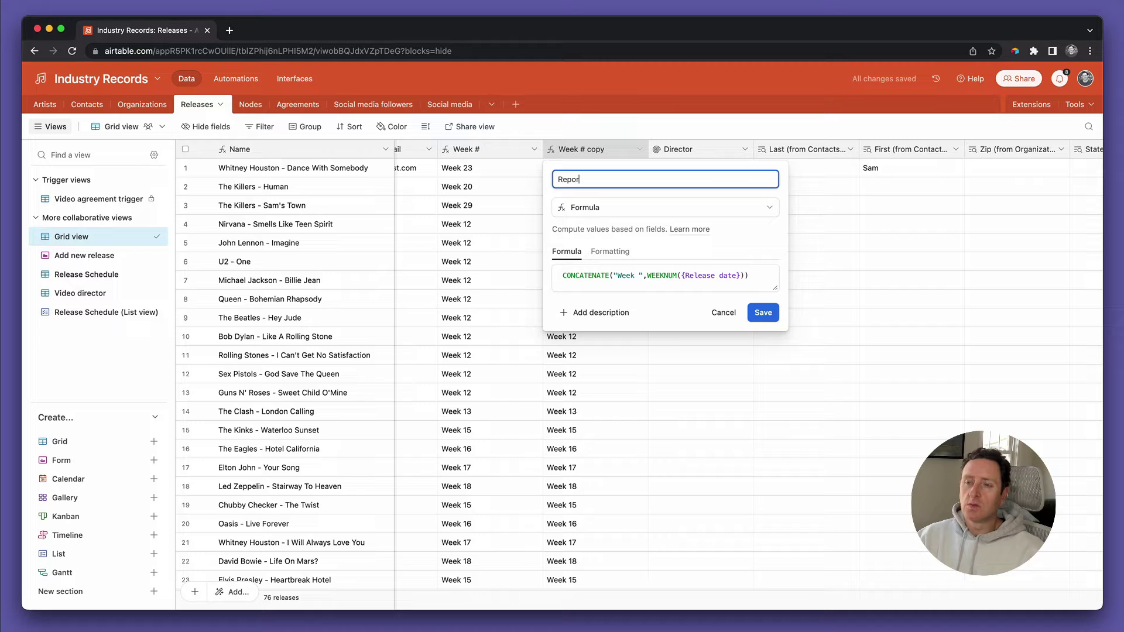
text(ting week)
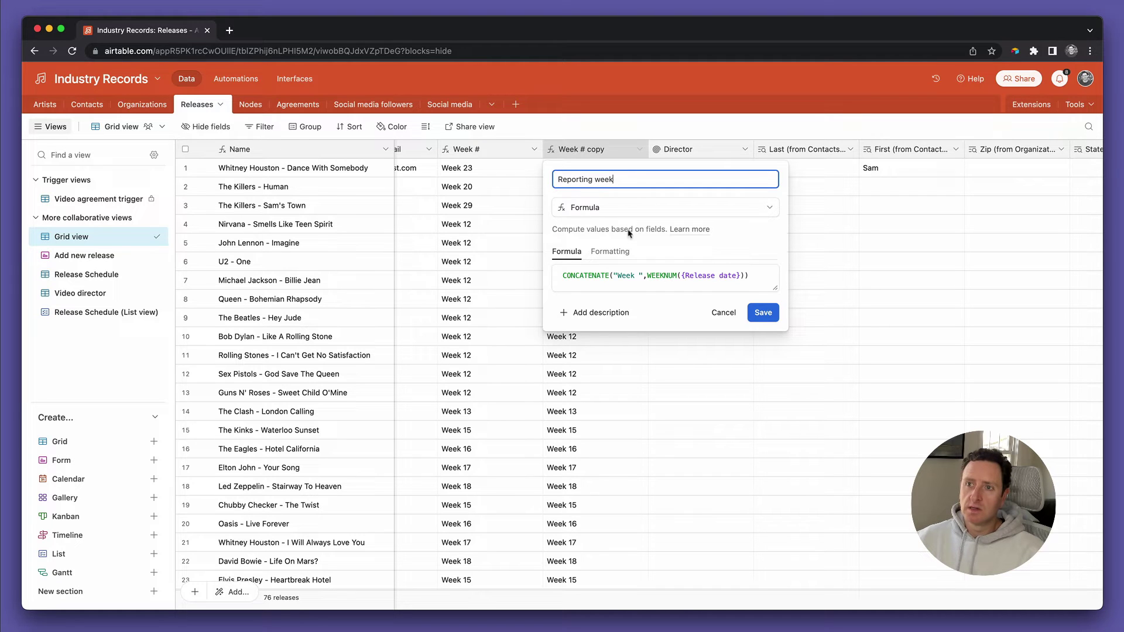
click(615, 210)
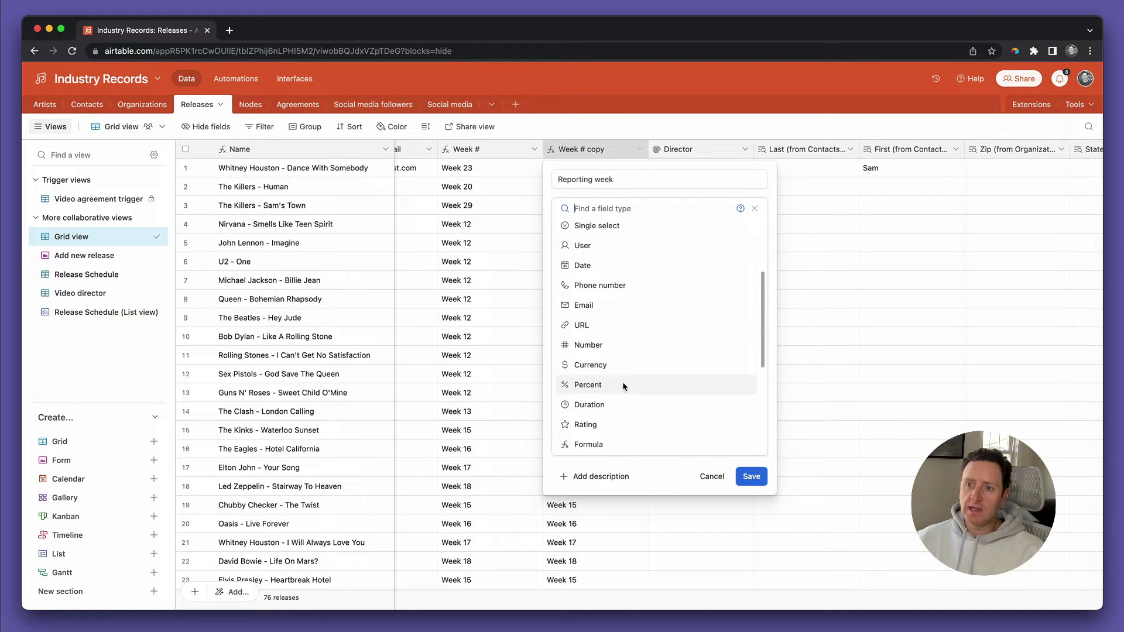
scroll(624, 382, up, 5)
click(600, 234)
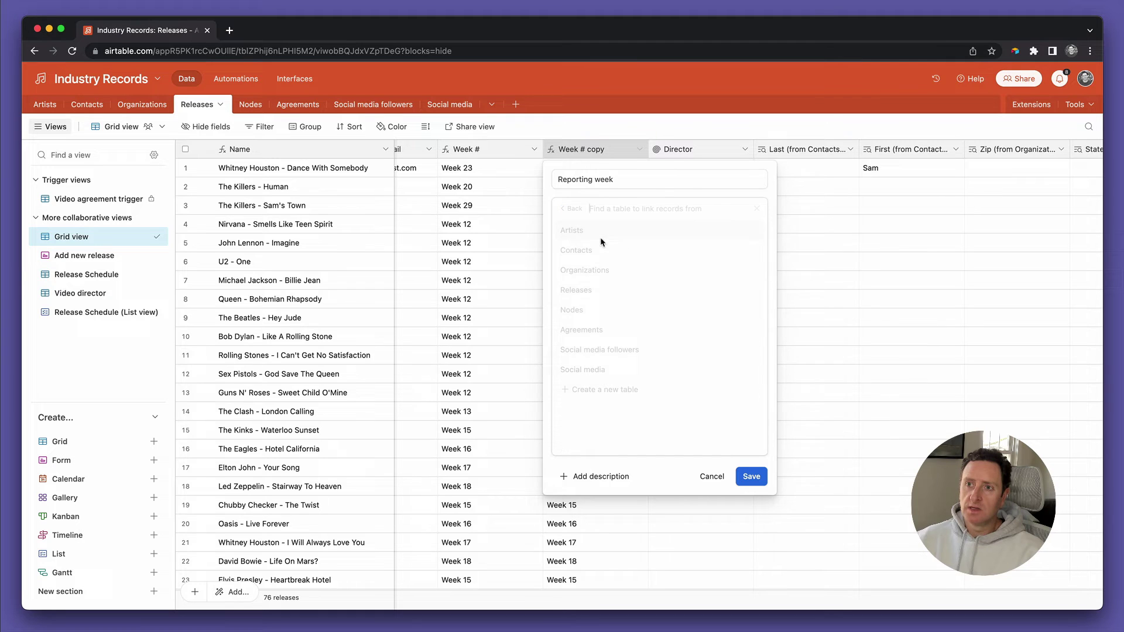
click(605, 390)
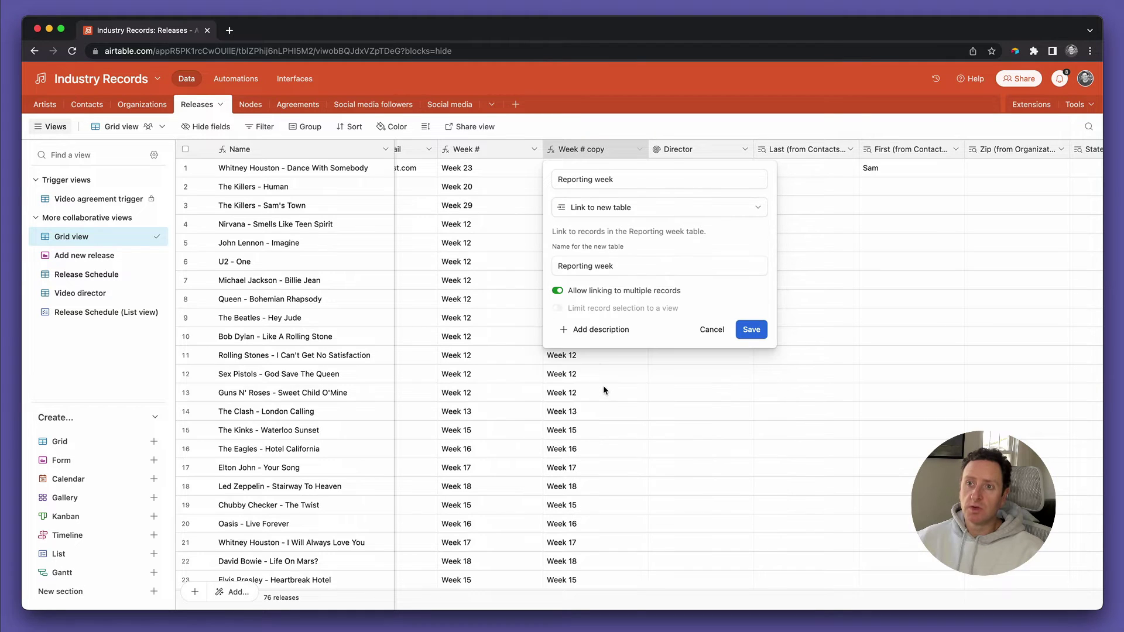
double_click(611, 273)
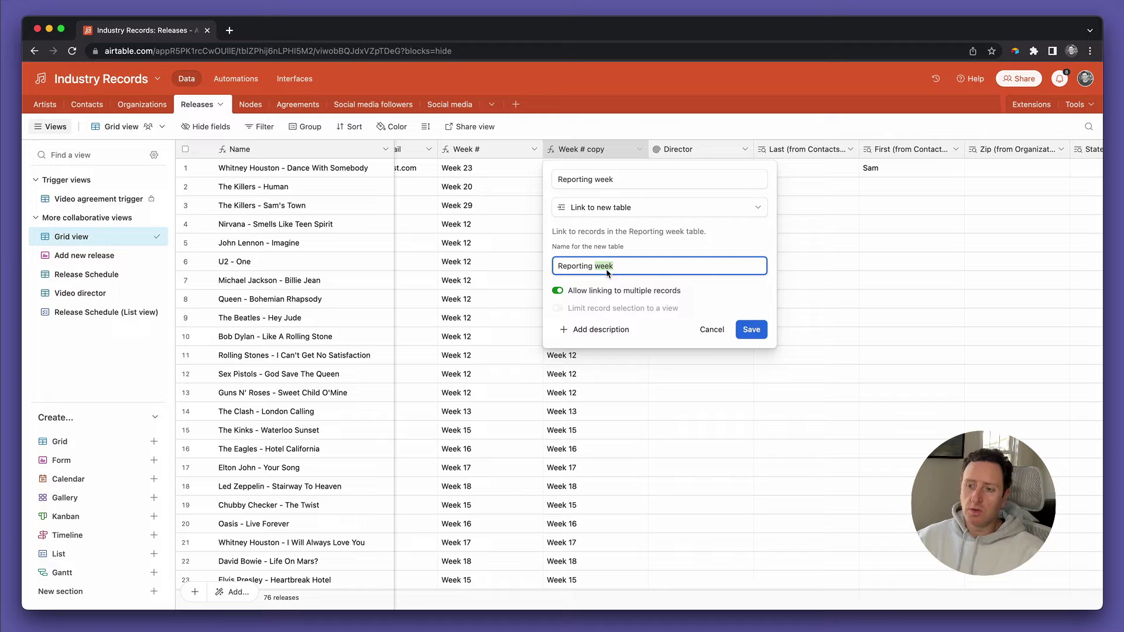
key(BackSpace)
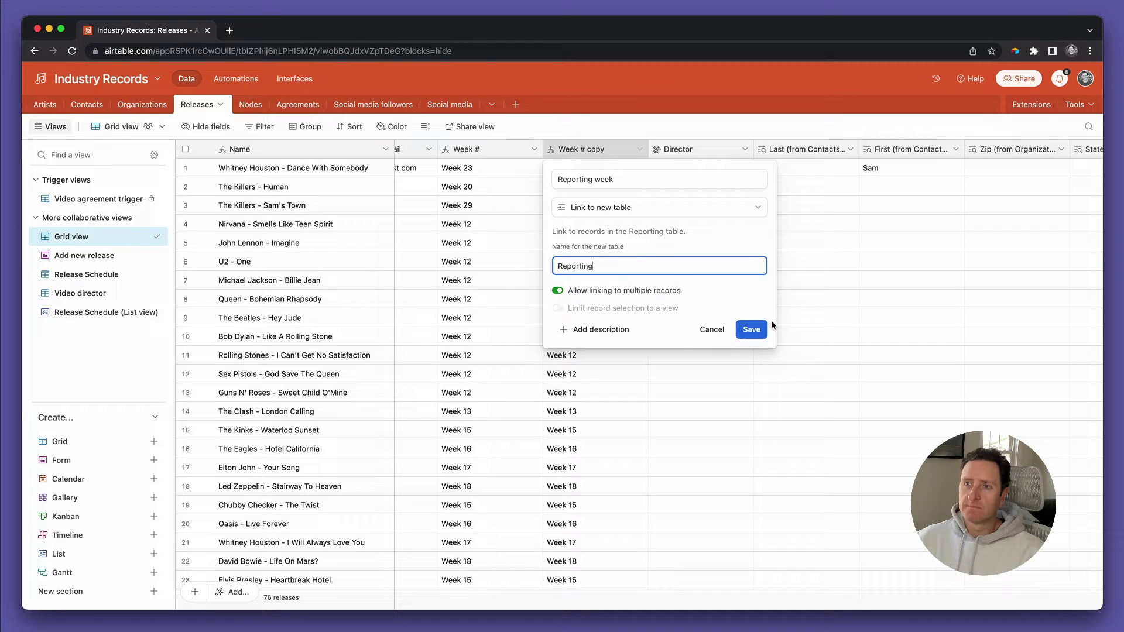
click(755, 329)
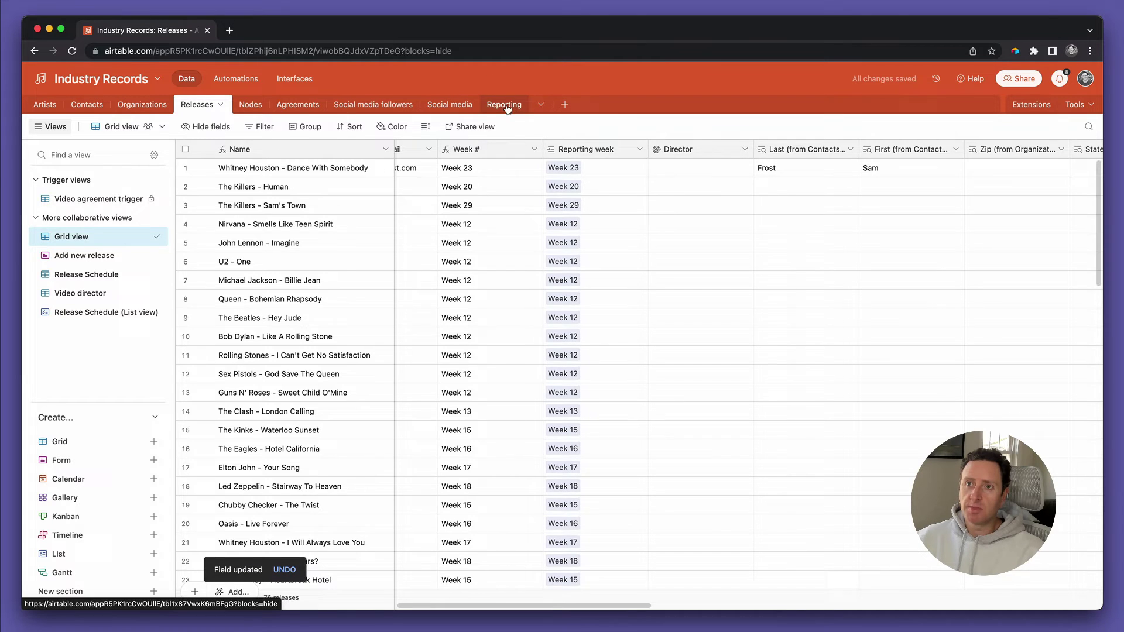
Inspect the new Reporting table, widening its Releases column, then return to Releases.
click(506, 107)
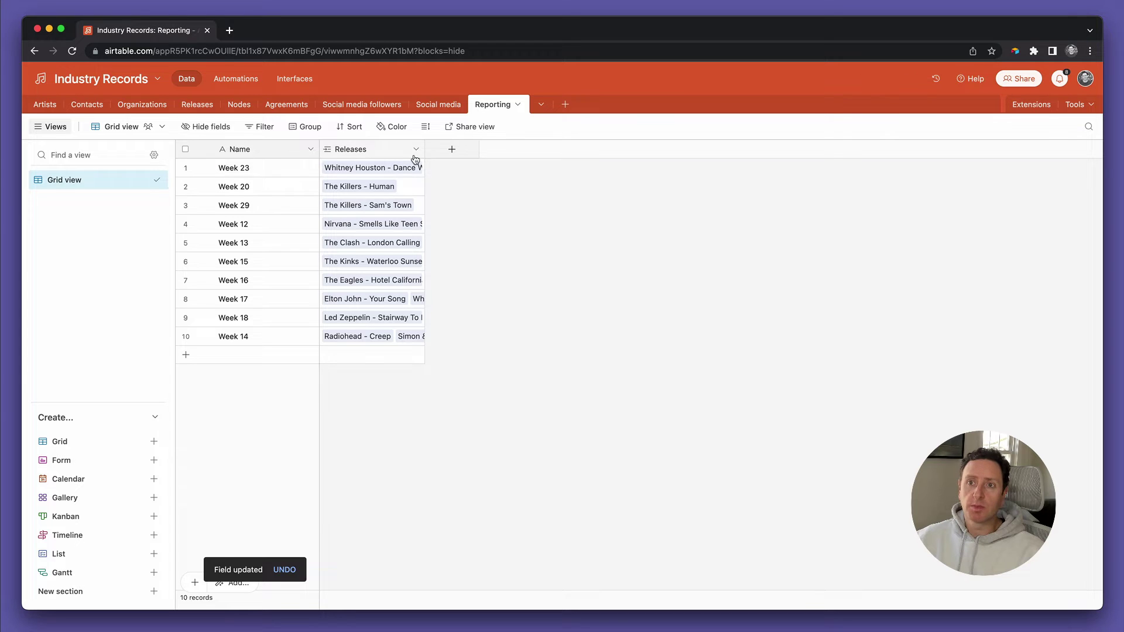
drag(424, 149, 457, 266)
click(196, 104)
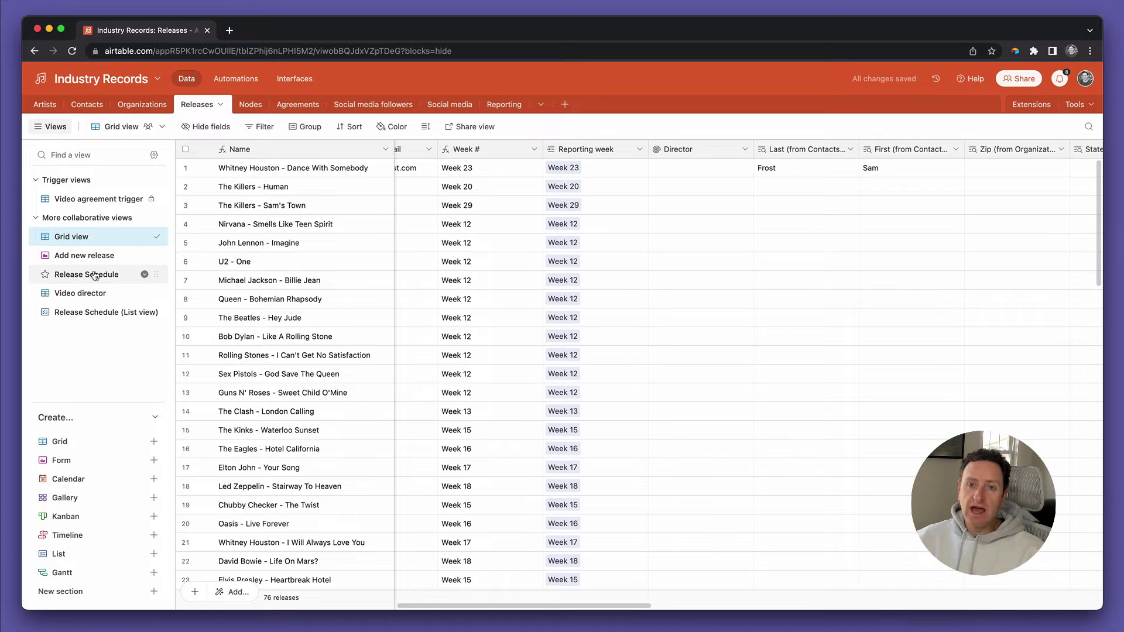
Add Reporting as the top list level above Releases, showing Name, Release date, Status and Type.
click(89, 313)
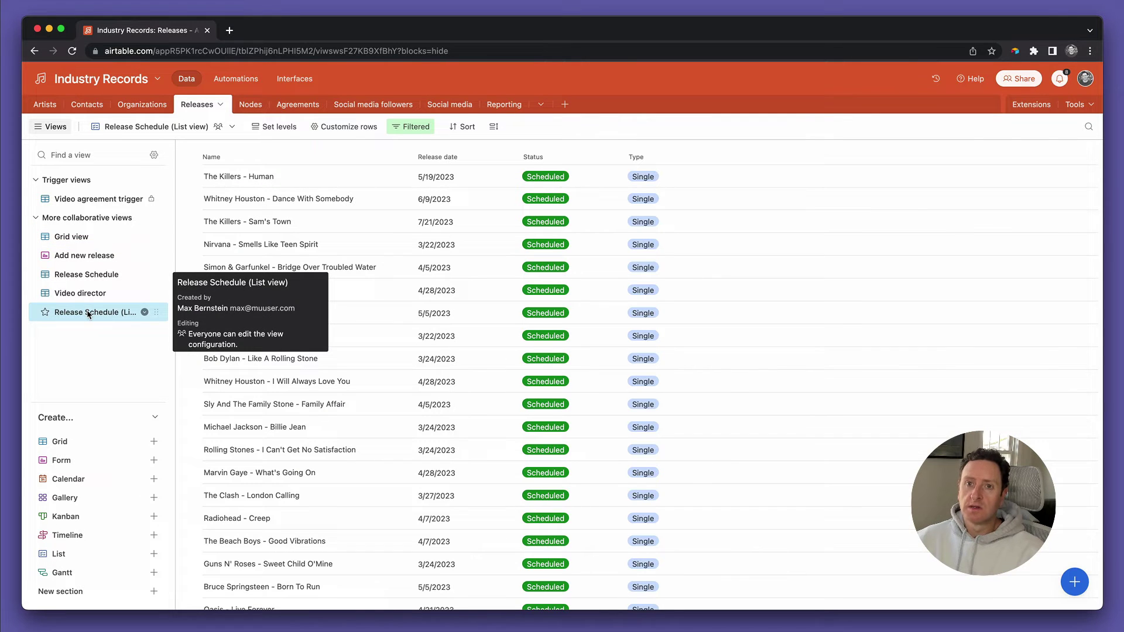
click(288, 130)
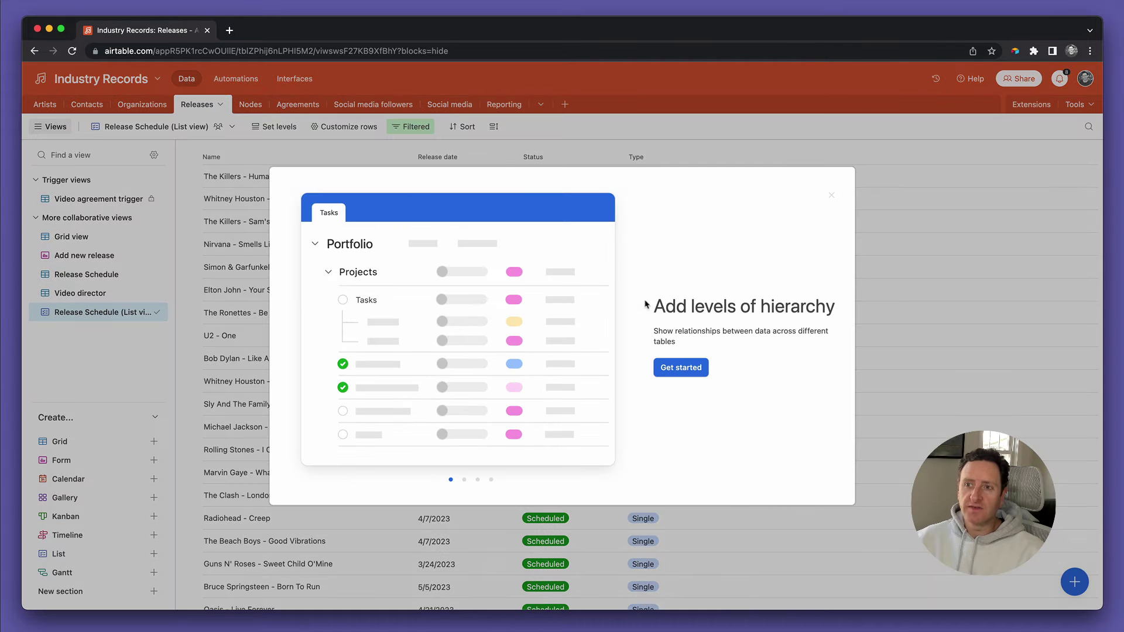
click(682, 366)
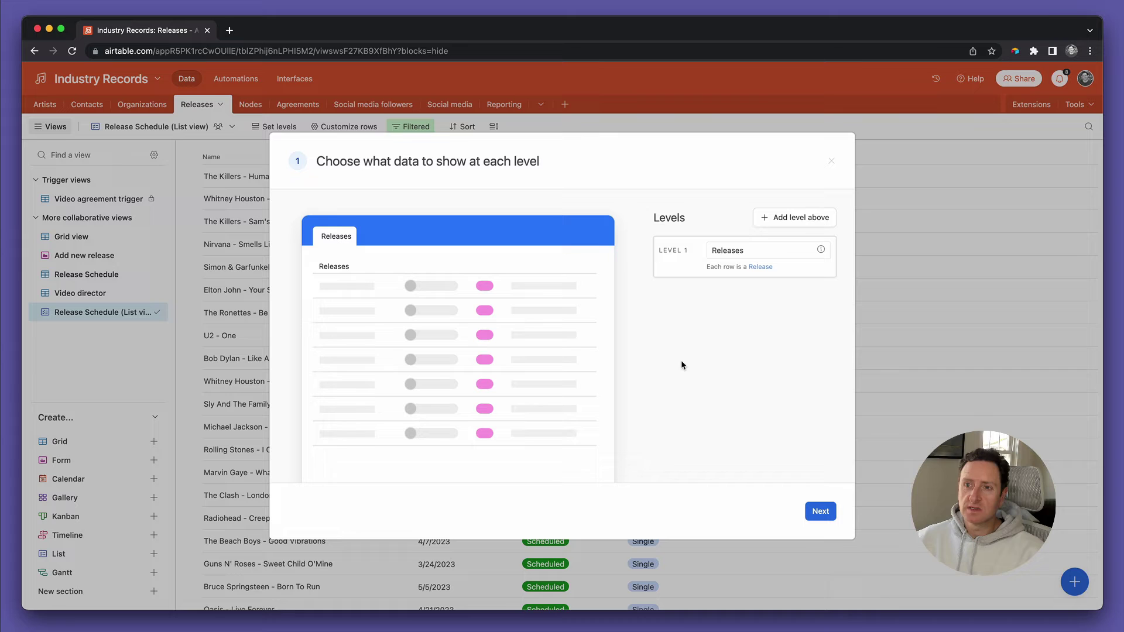
click(805, 223)
click(773, 254)
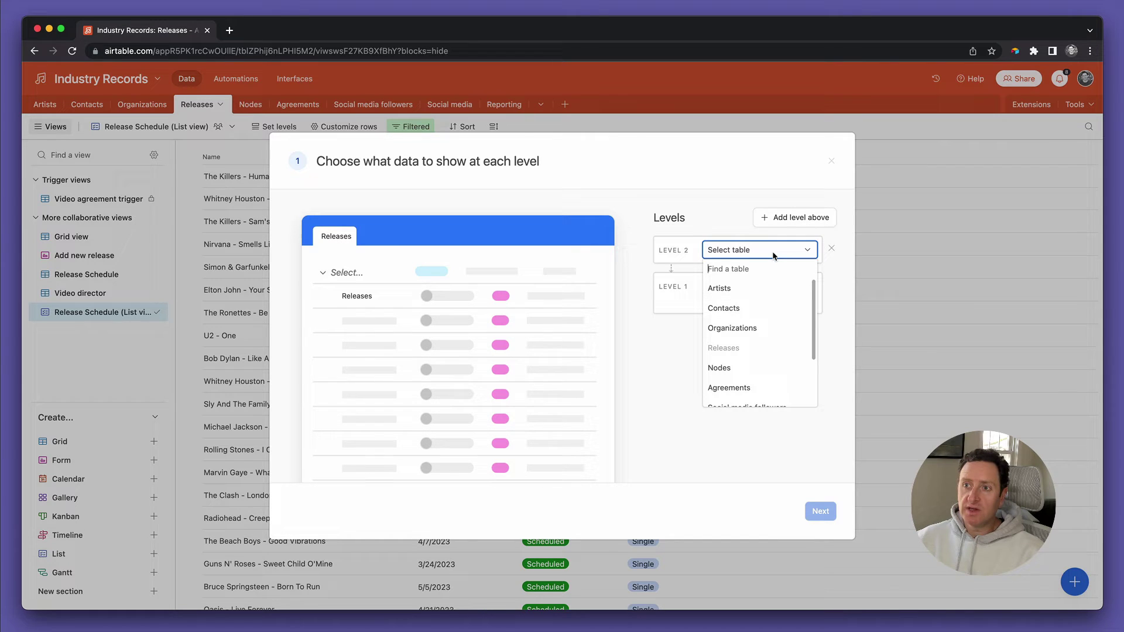
scroll(761, 354, down, 3)
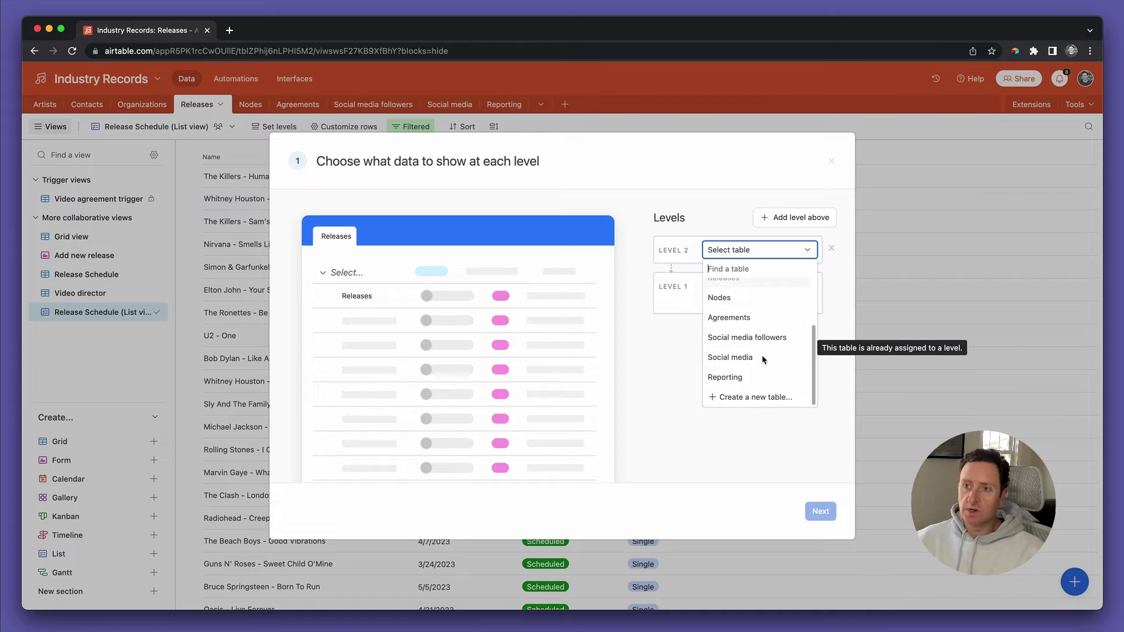
click(754, 371)
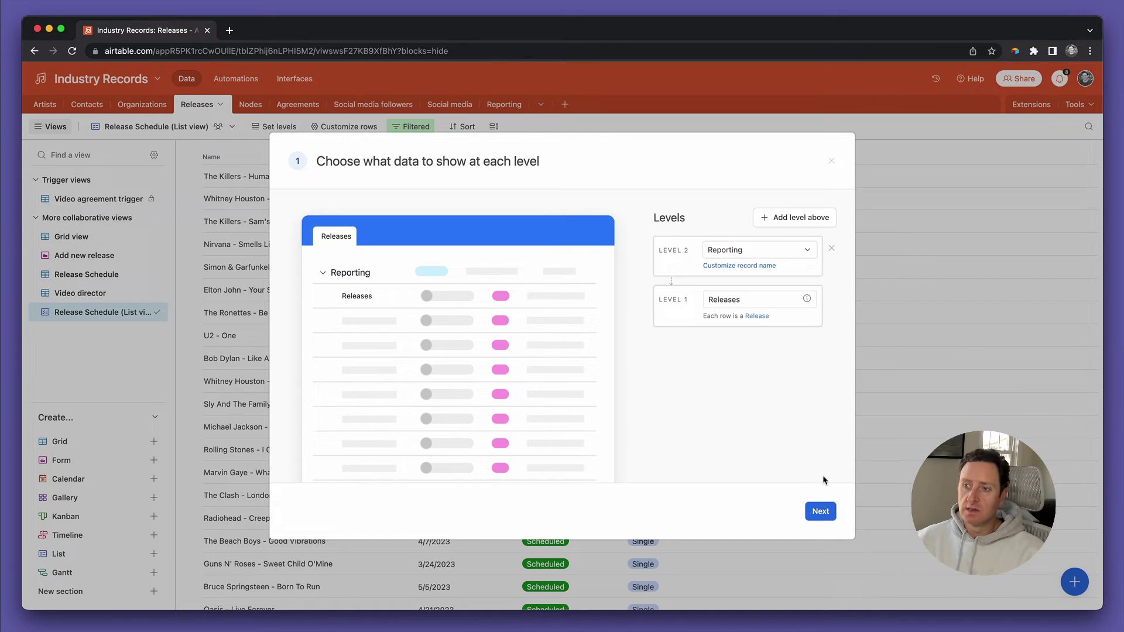
click(821, 511)
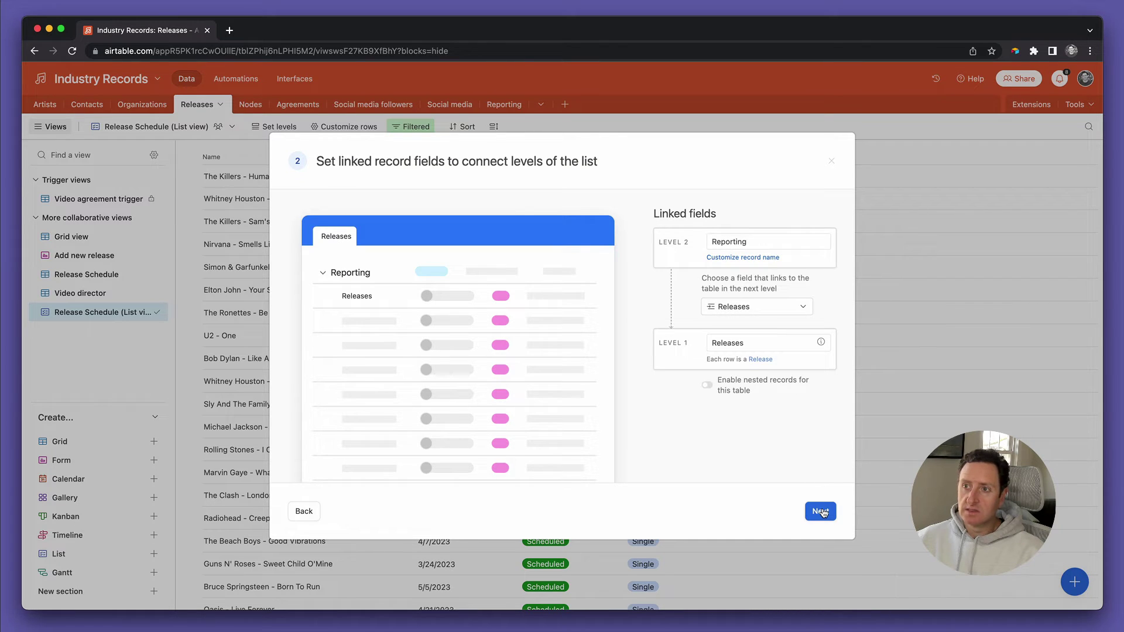
click(822, 512)
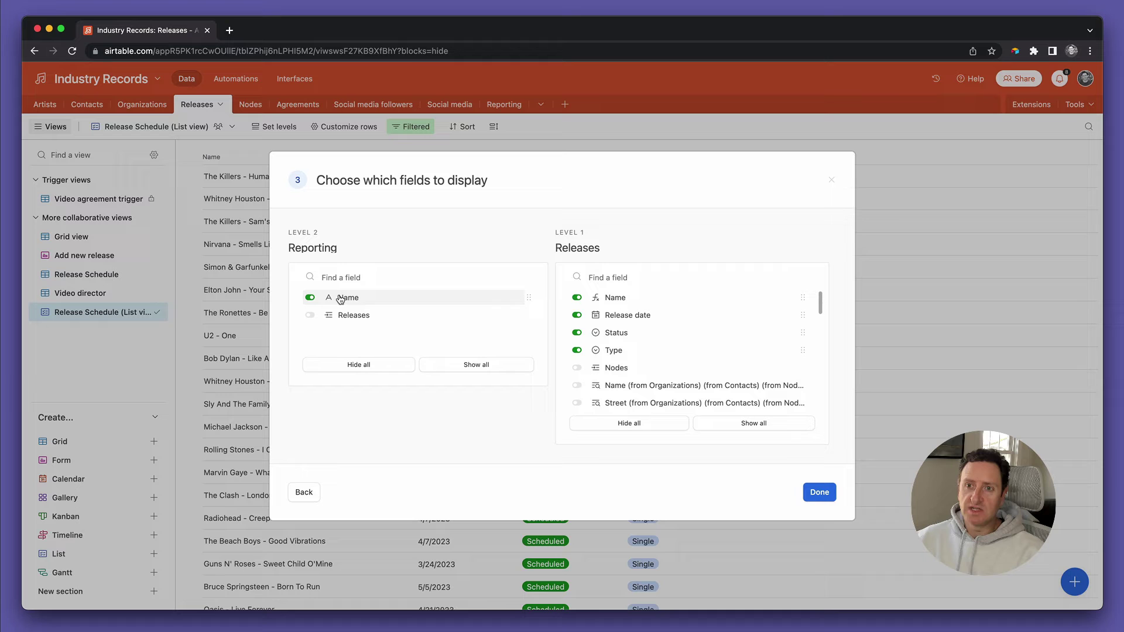
click(819, 493)
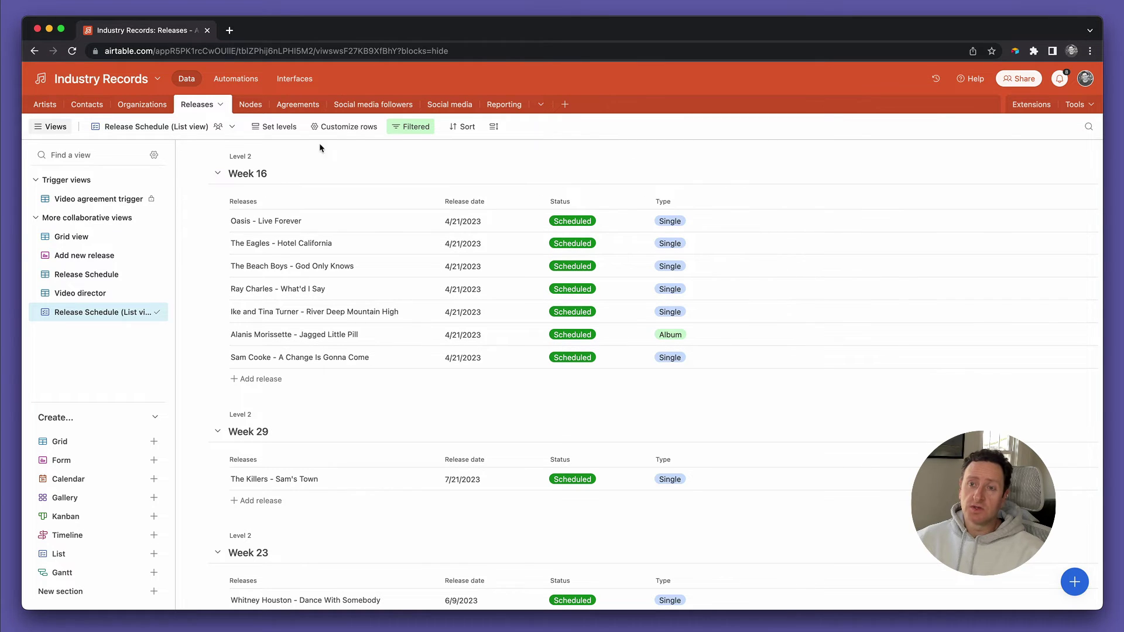
Sort the Reporting week groups by Name A→Z.
click(464, 127)
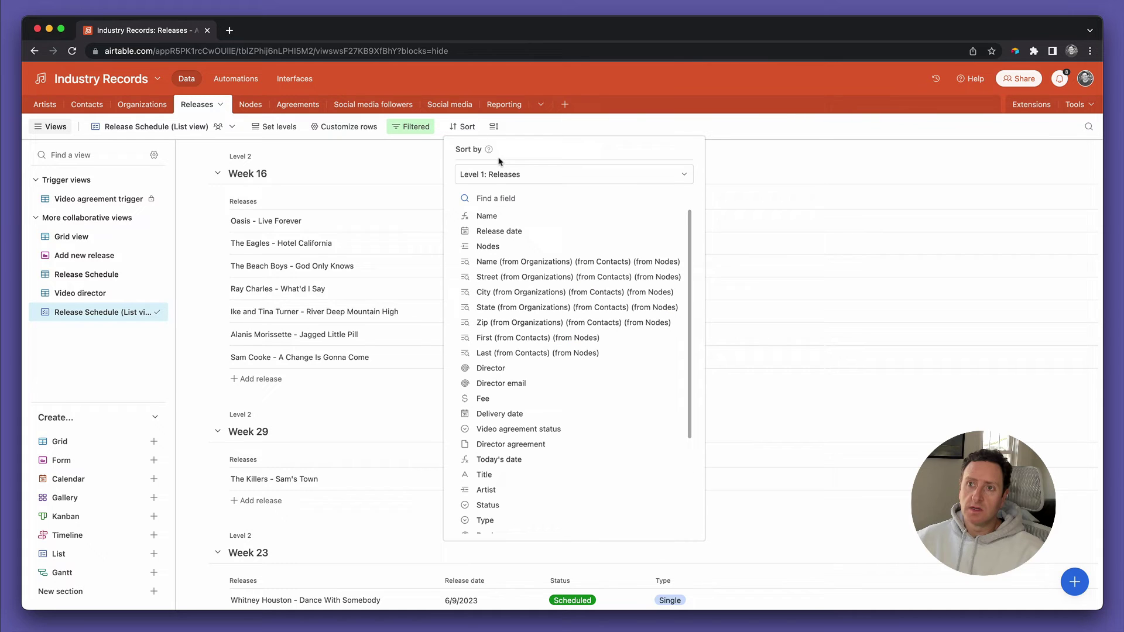
click(506, 174)
click(509, 212)
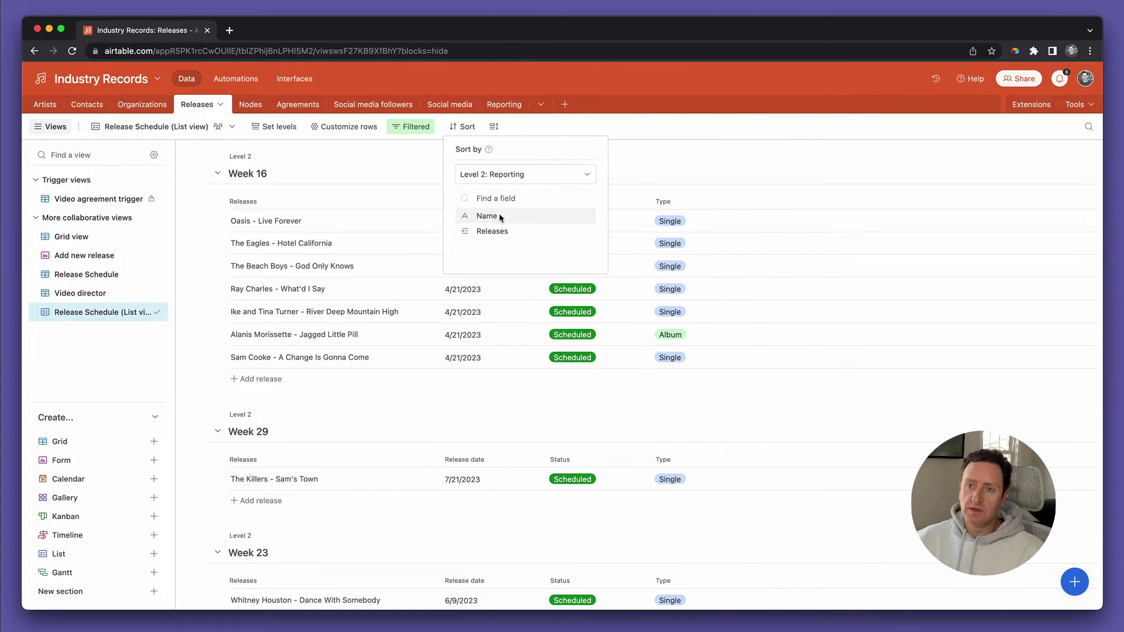
click(505, 217)
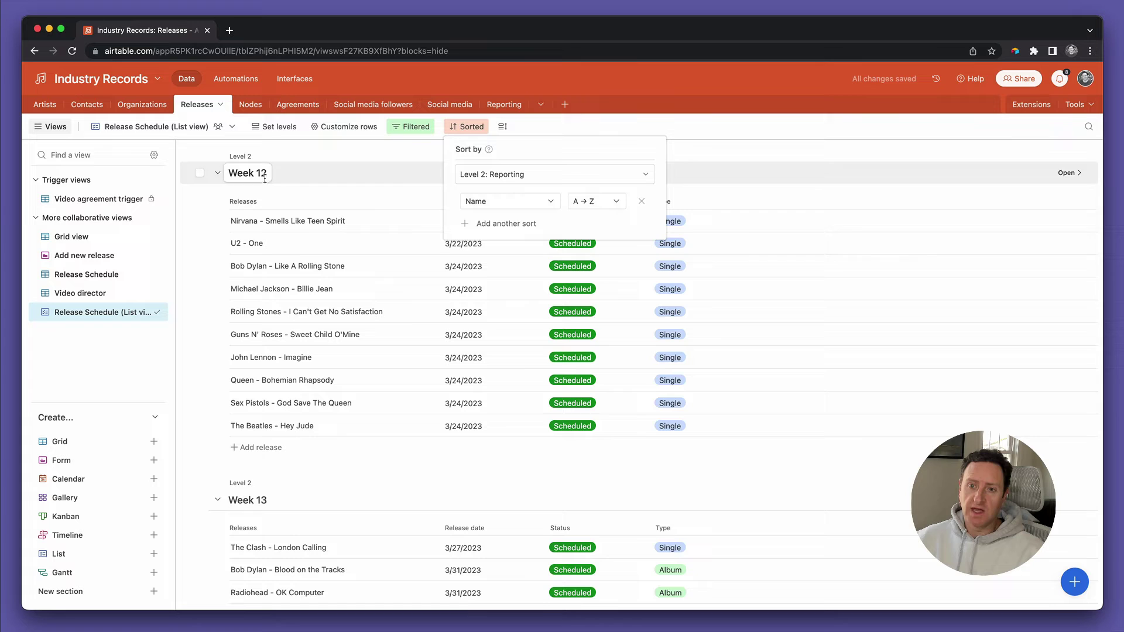
scroll(285, 513, down, 3)
scroll(286, 516, down, 5)
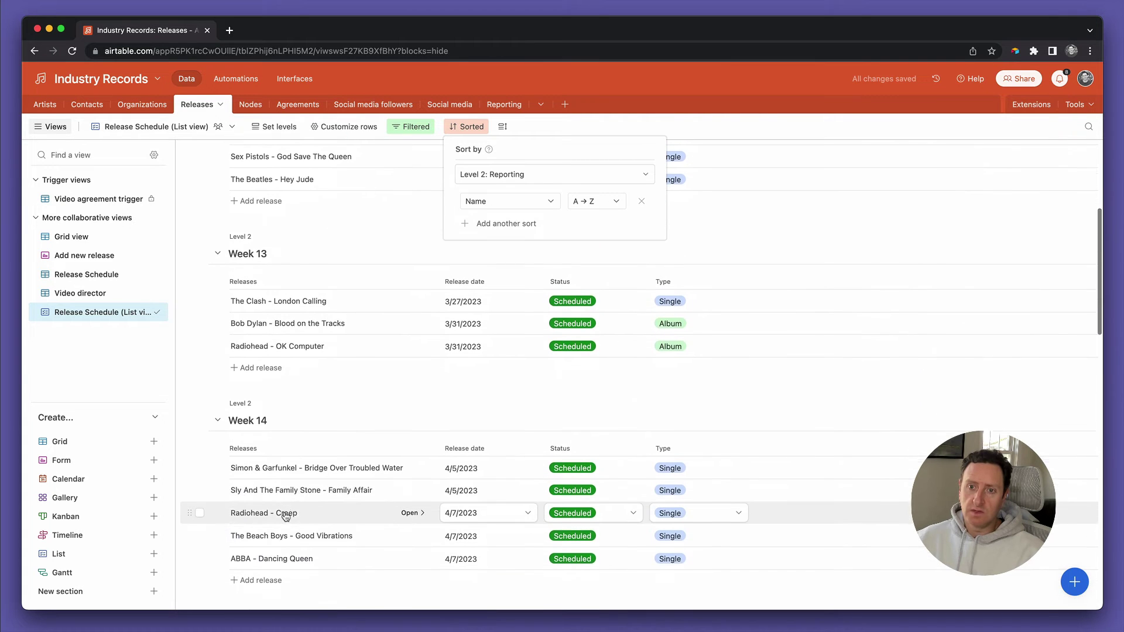
scroll(285, 516, up, 8)
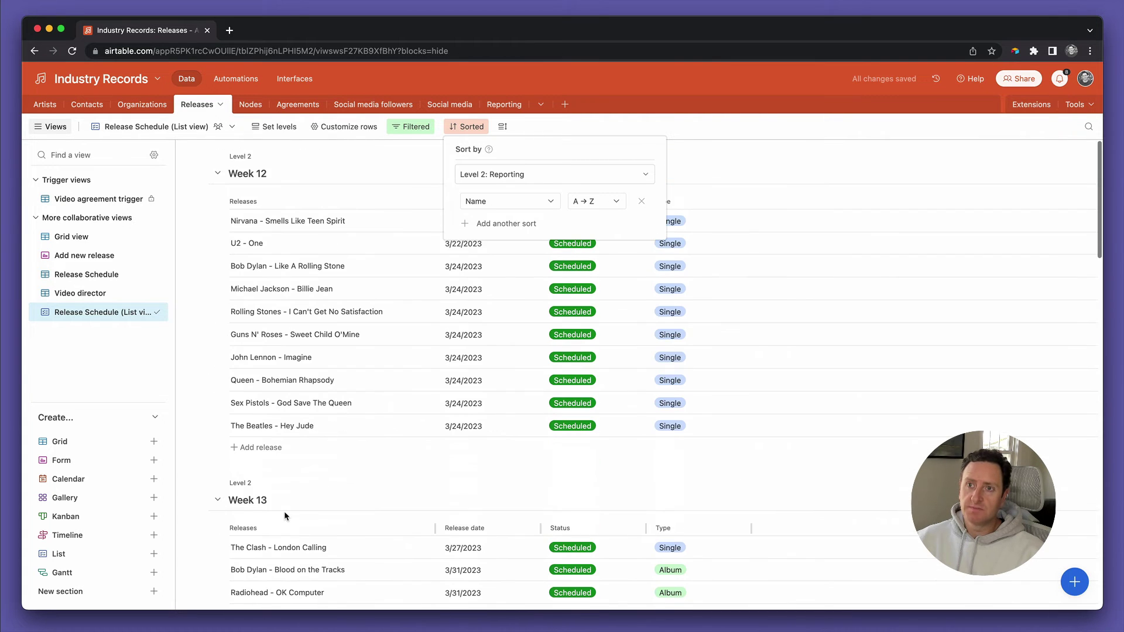
click(420, 159)
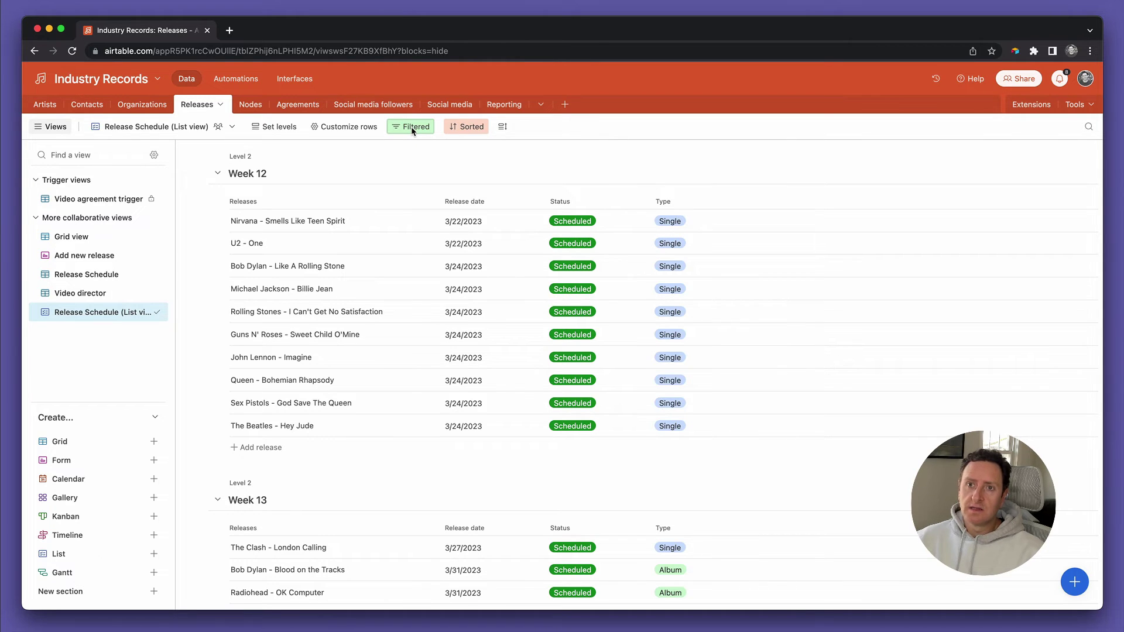
Sort releases within each week by Release date 1→9.
click(457, 128)
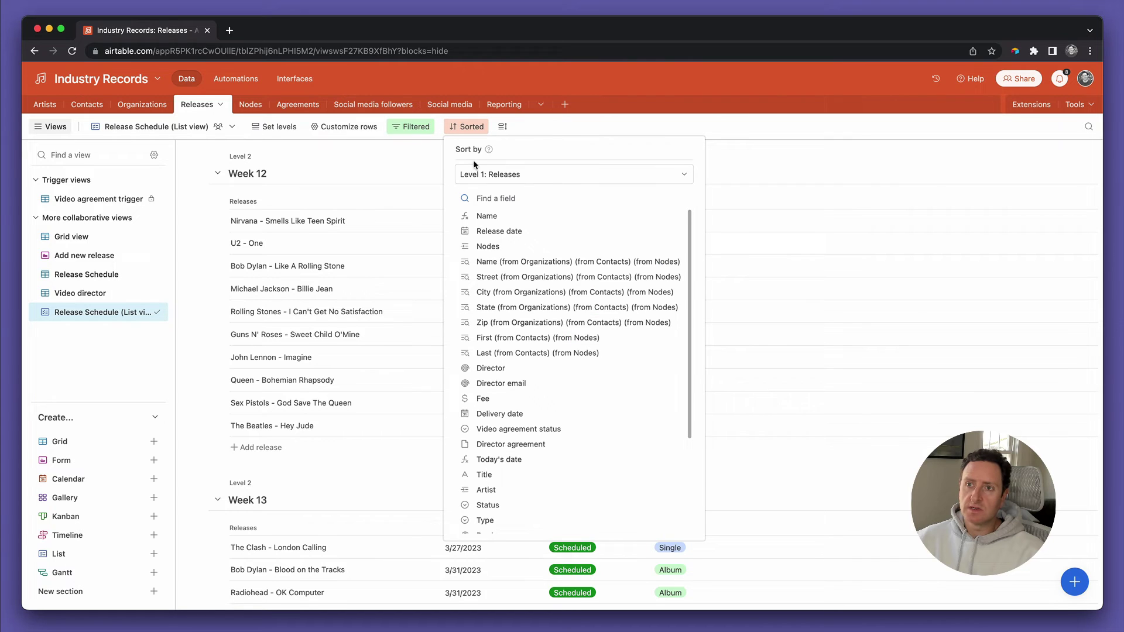
click(480, 174)
click(504, 194)
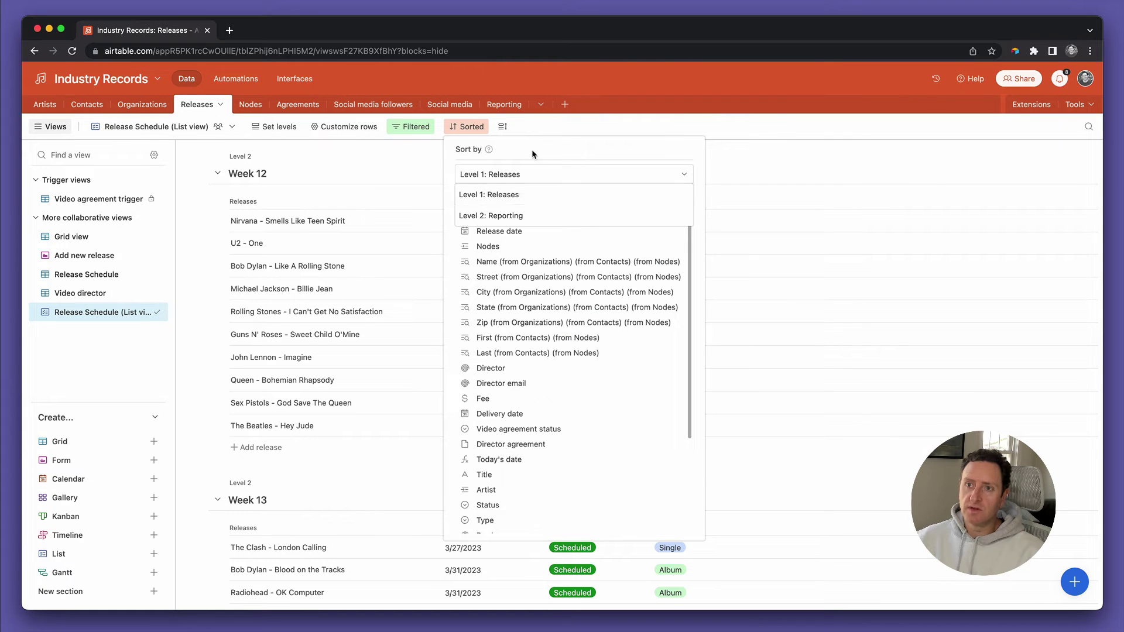
click(499, 232)
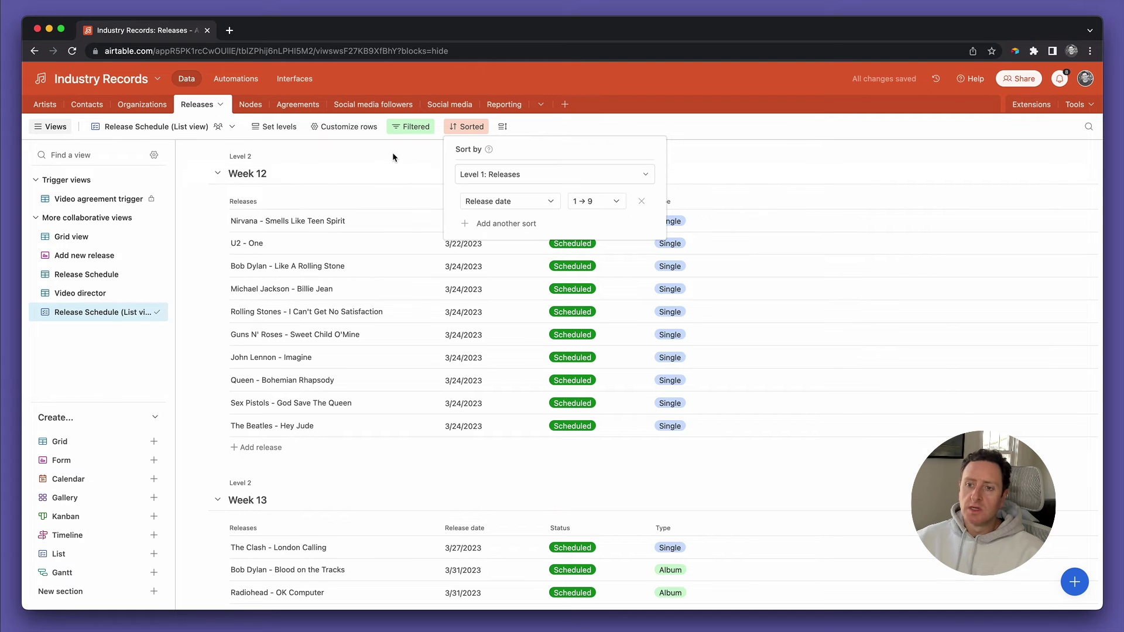
click(393, 155)
scroll(445, 363, down, 5)
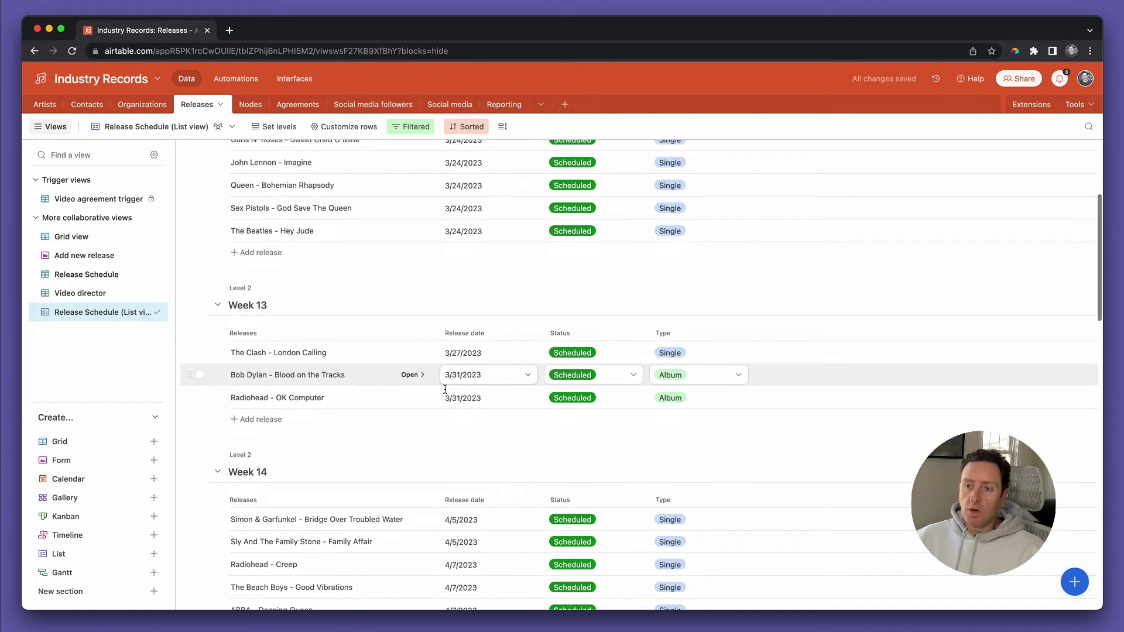
scroll(445, 389, up, 5)
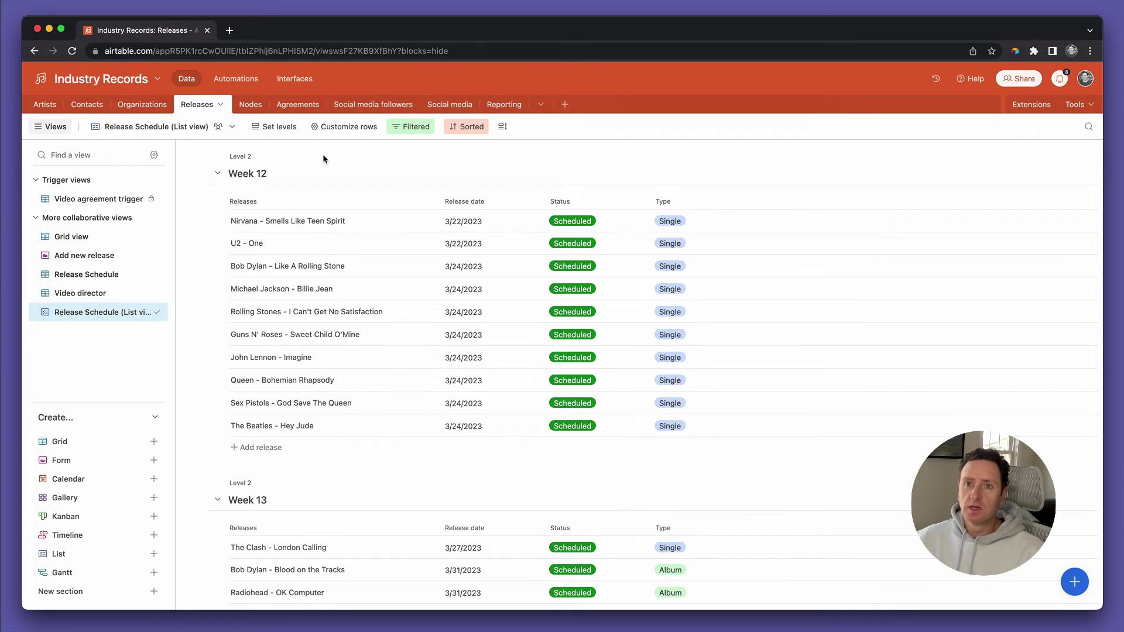
In Reporting, add a Count field '# of releases' counting each week's linked Releases.
click(502, 107)
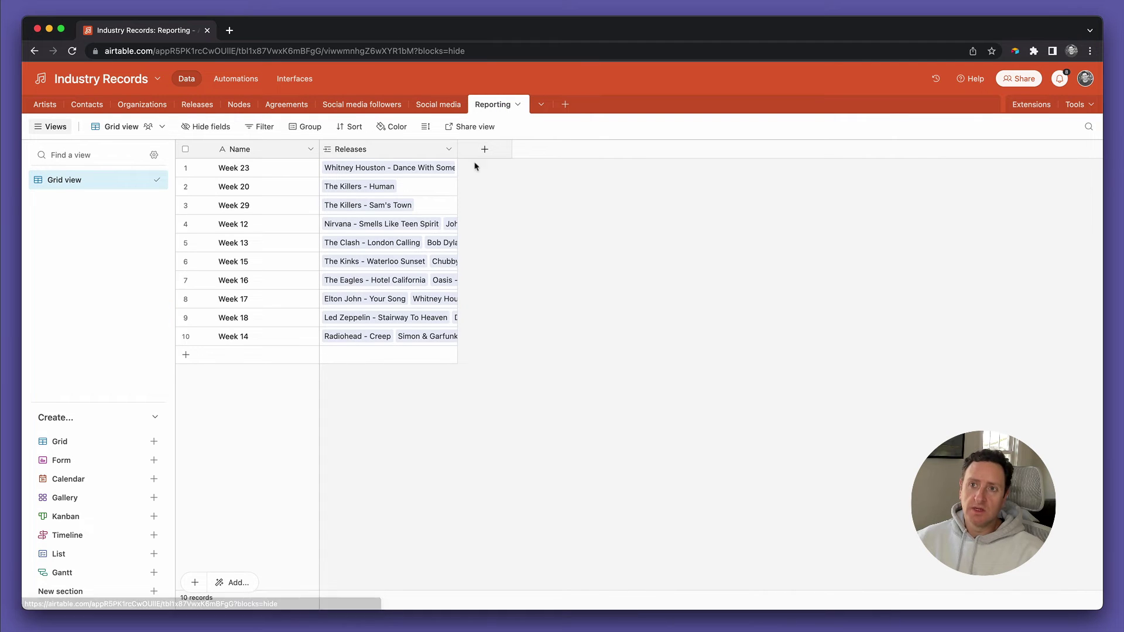
drag(458, 150, 512, 203)
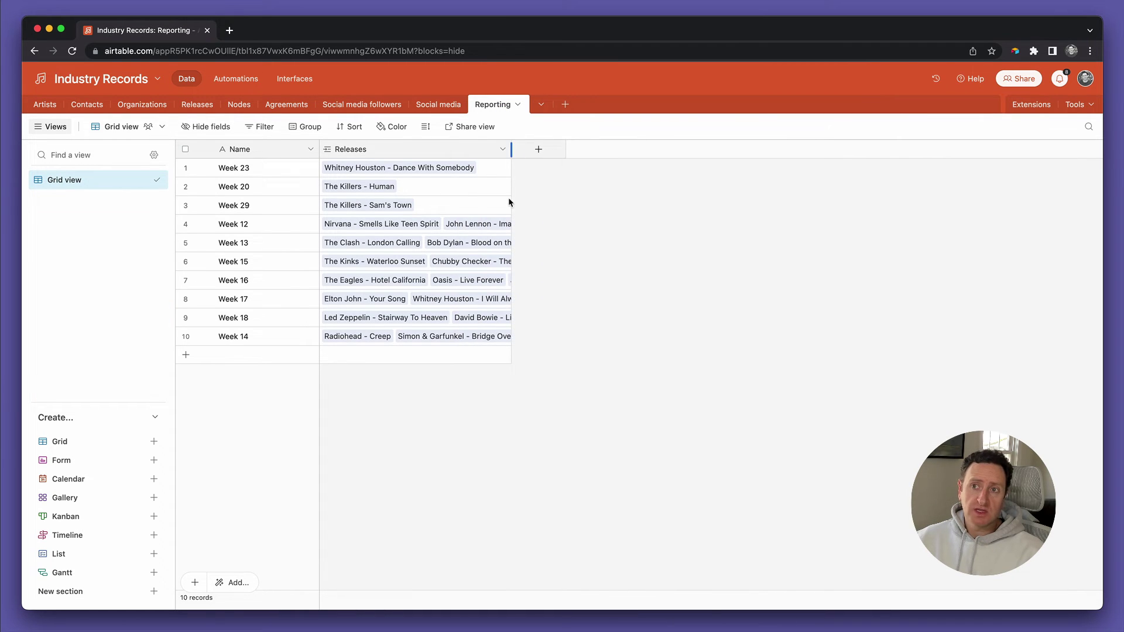
click(533, 151)
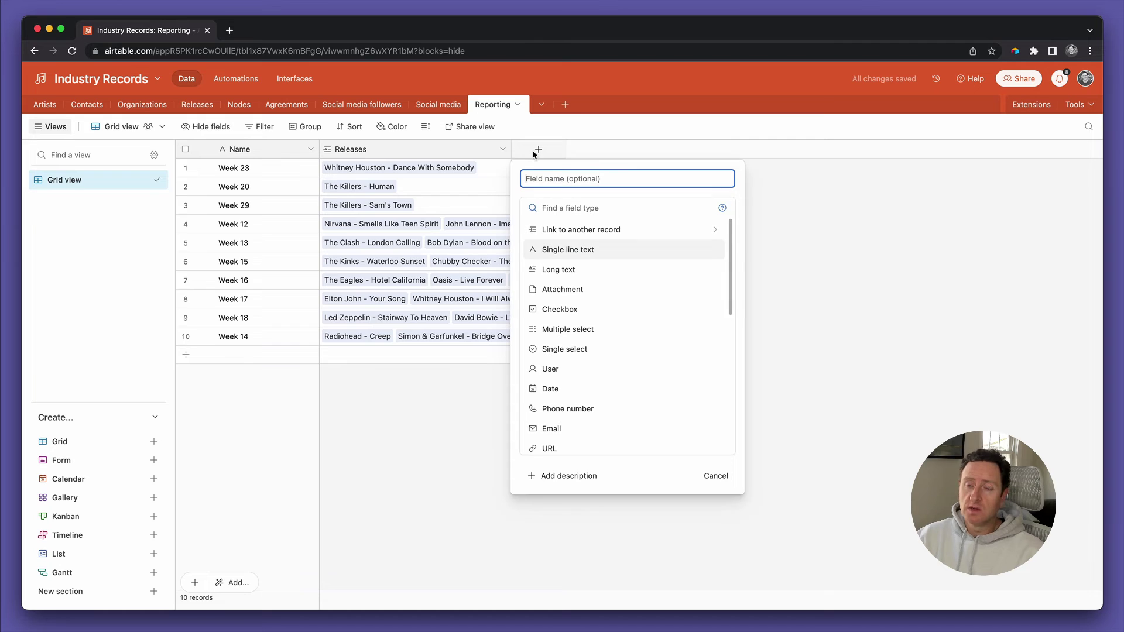
text(# of releases)
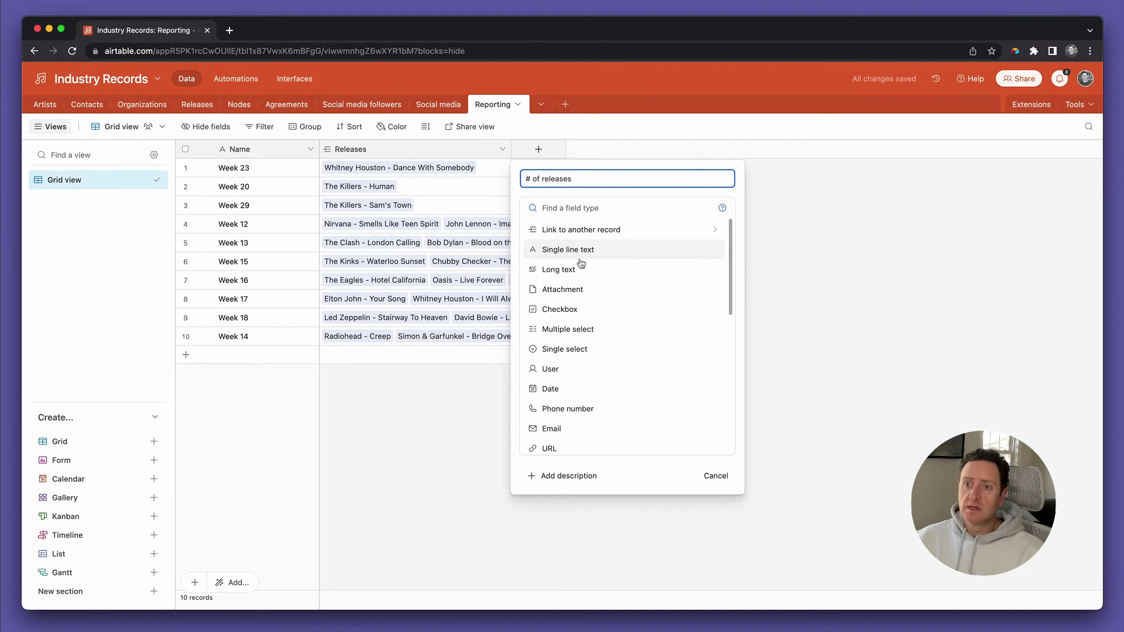
scroll(594, 346, down, 6)
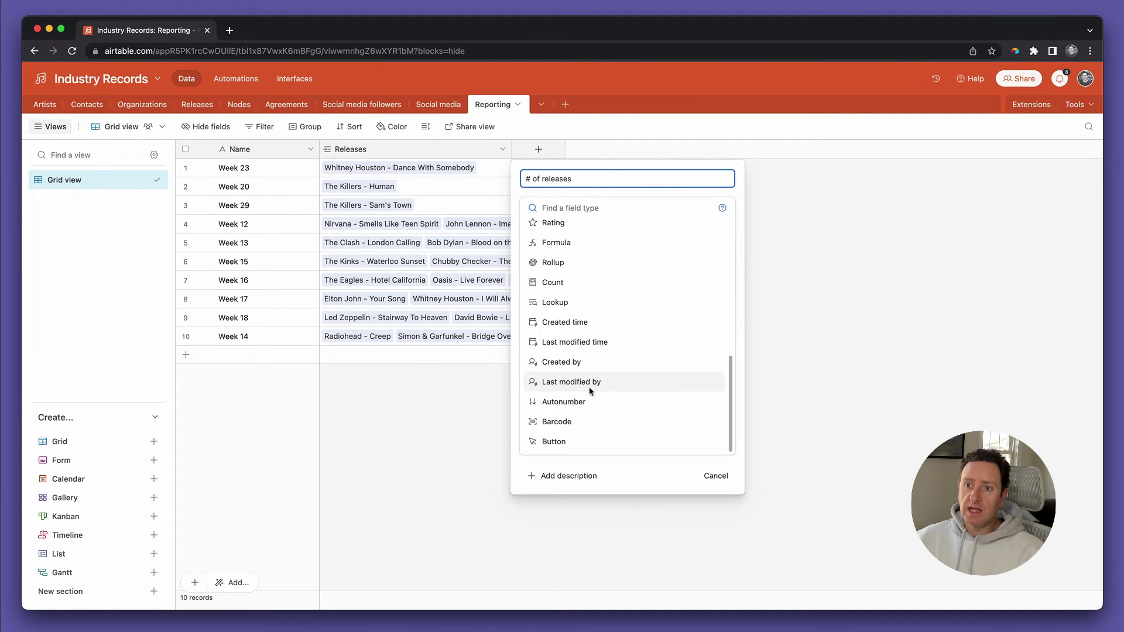
click(566, 283)
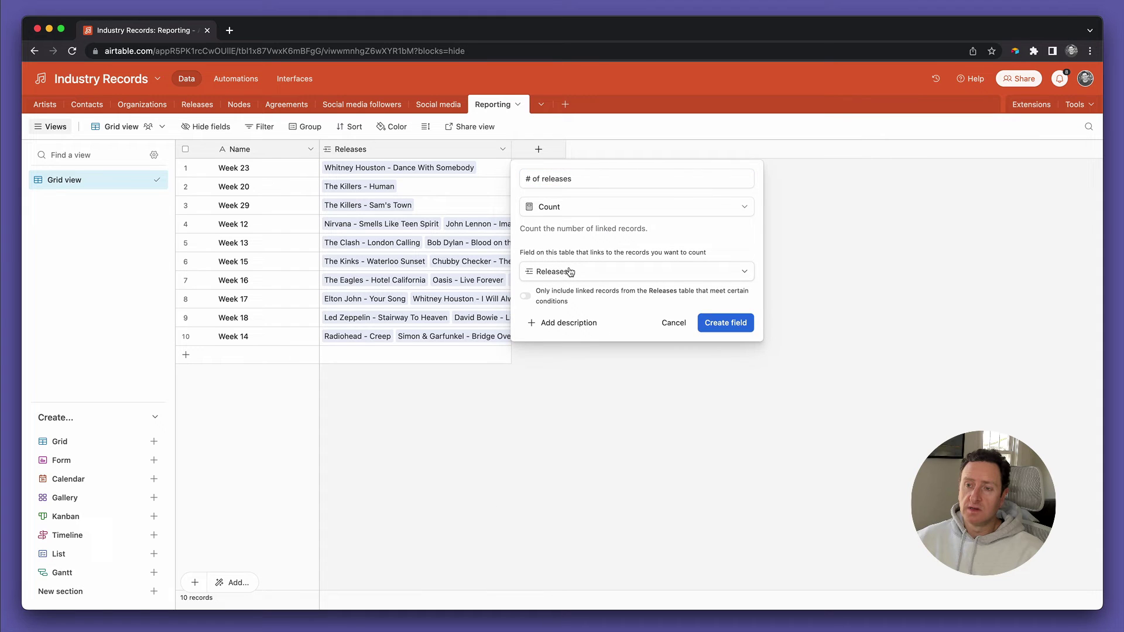
click(724, 324)
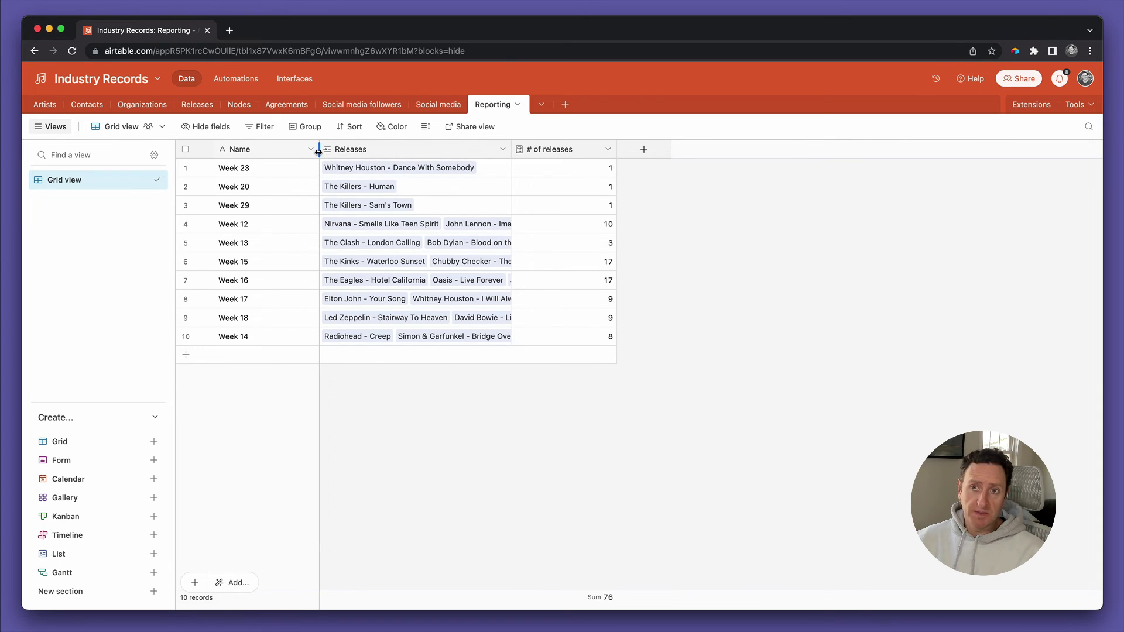
Narrow the Reporting Name column, browse the week cells, then return to the Releases list view.
drag(318, 152, 294, 157)
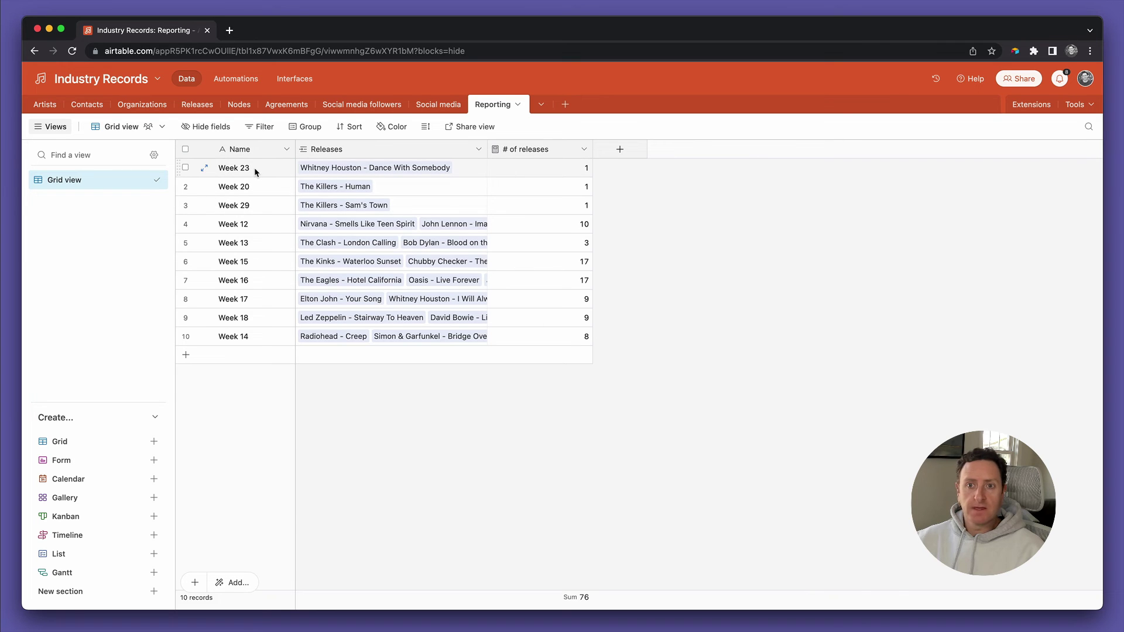
drag(254, 168, 258, 338)
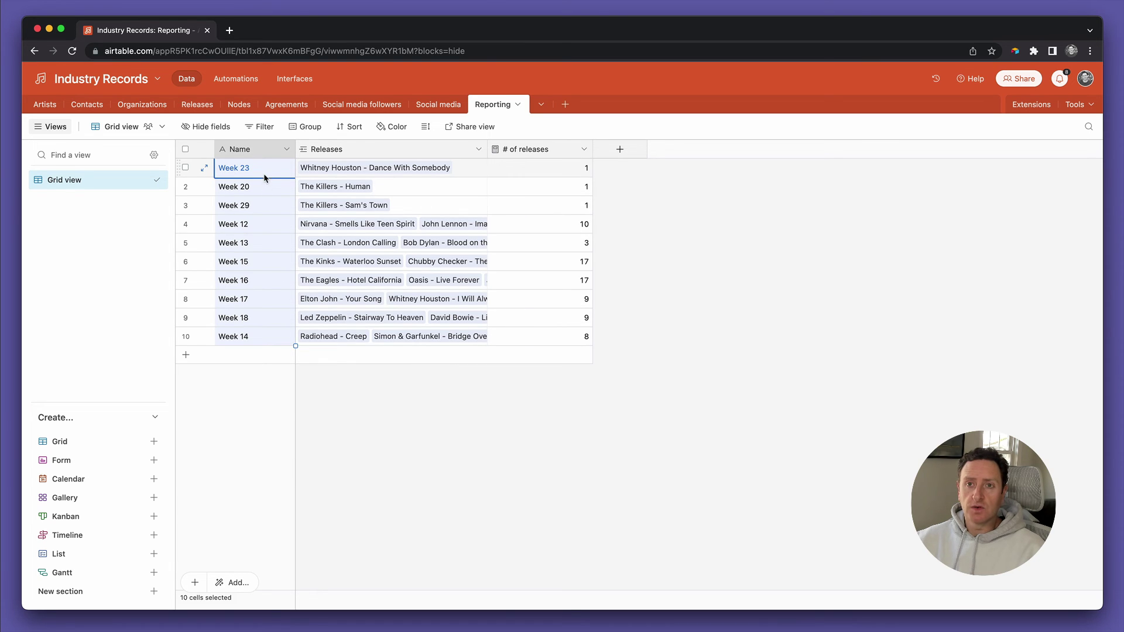
click(263, 192)
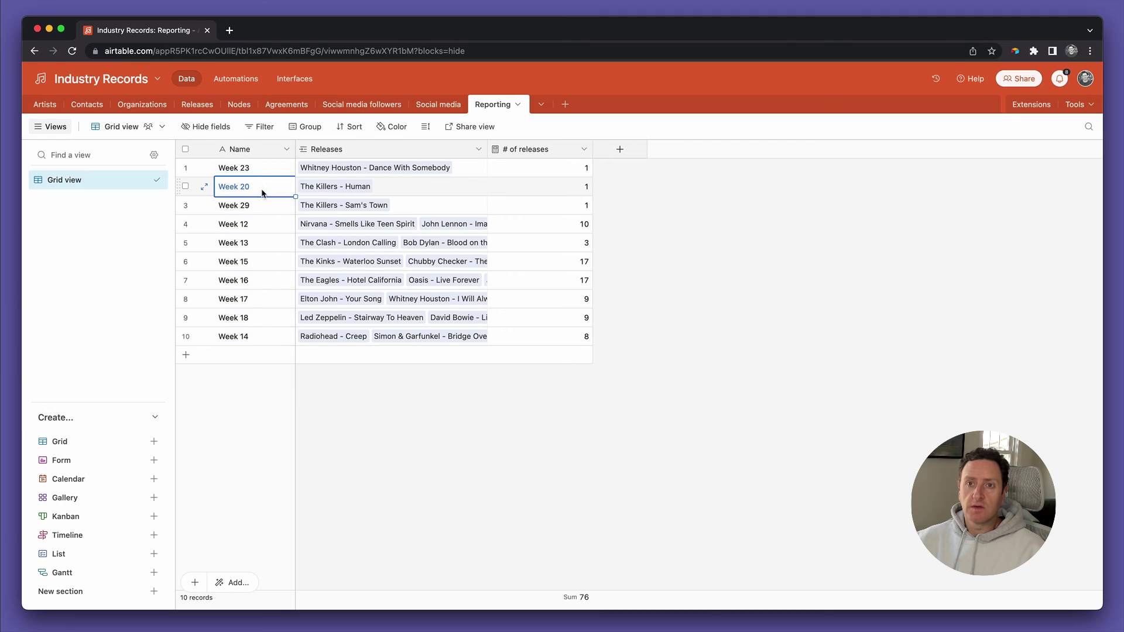
click(261, 172)
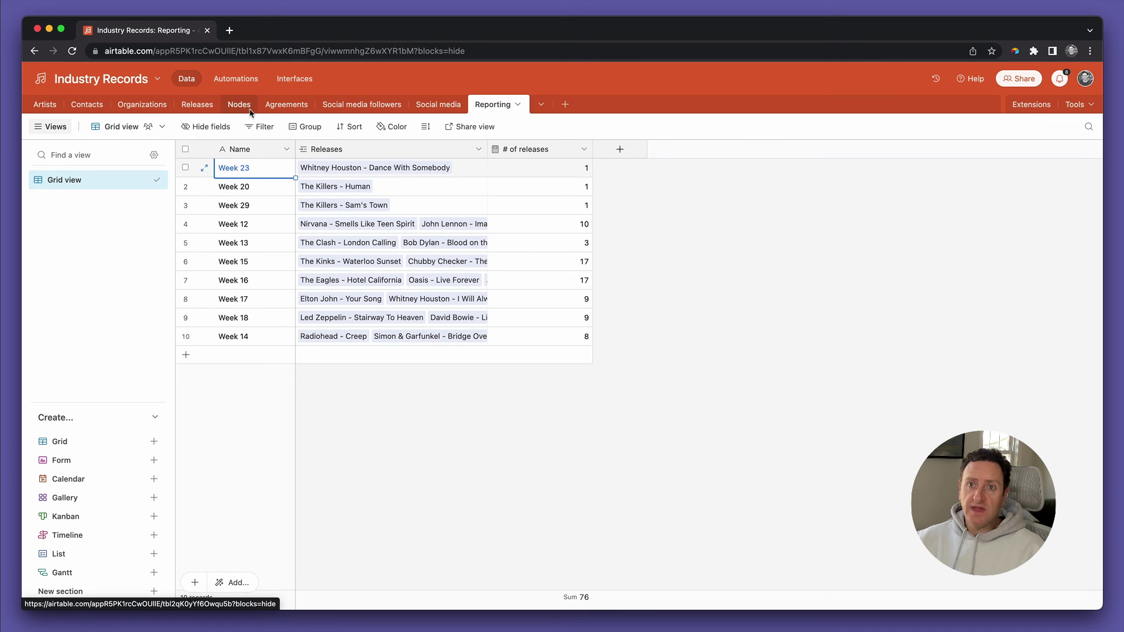
click(198, 106)
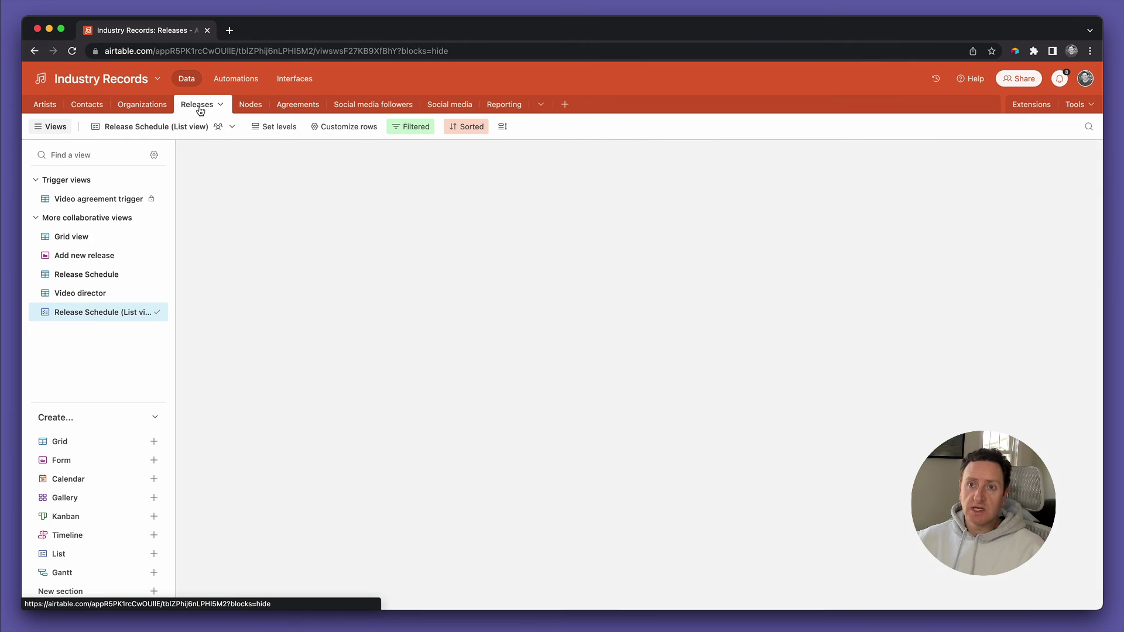